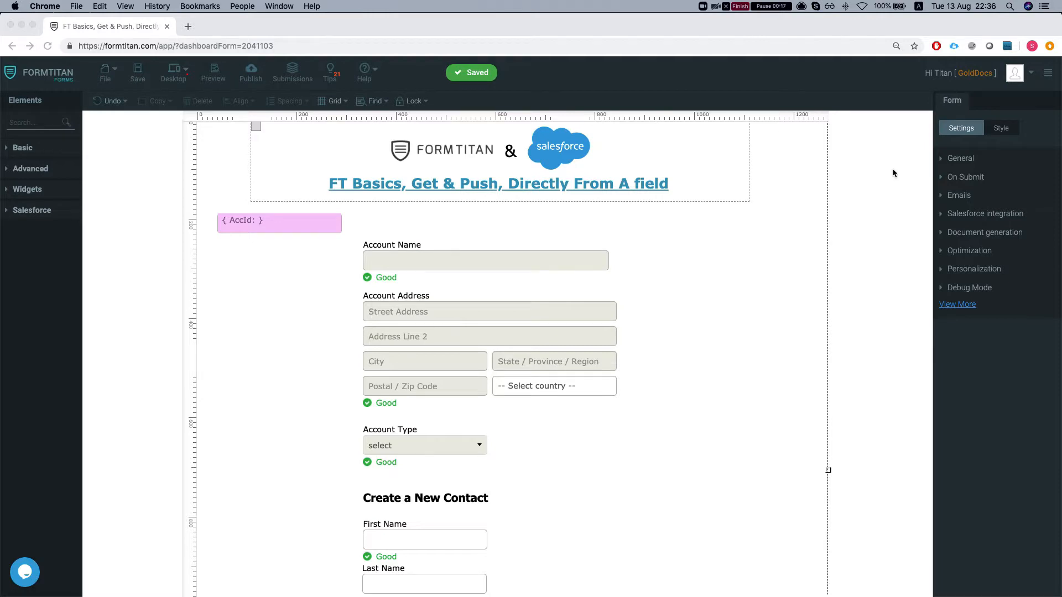
# - Add the comment "create a contact" to the form's Contact (create) Salesforce push object and finish the push setup
pyautogui.click(953, 217)
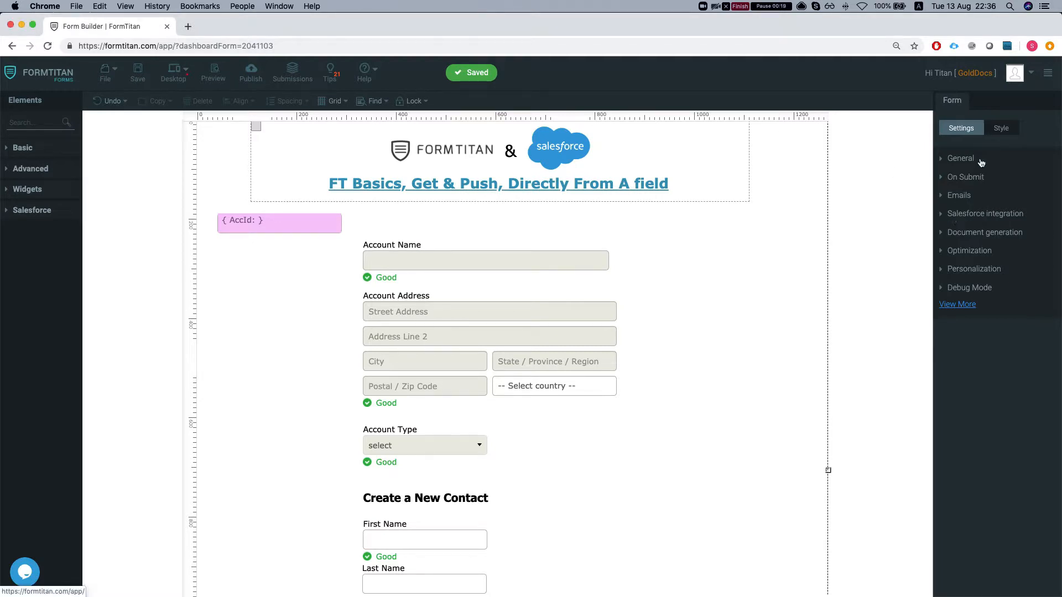
pyautogui.click(982, 214)
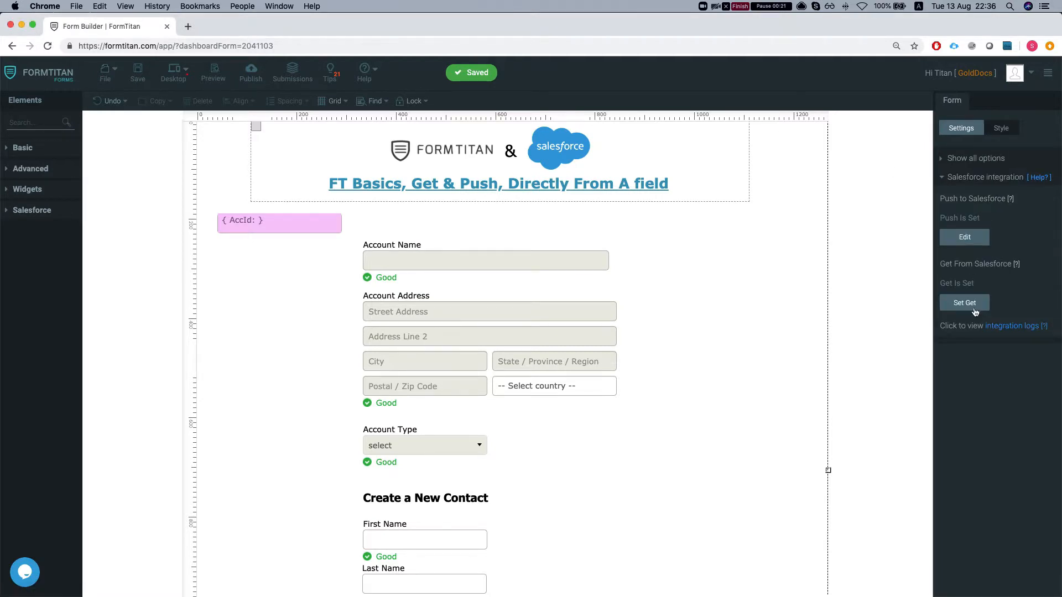
pyautogui.click(977, 237)
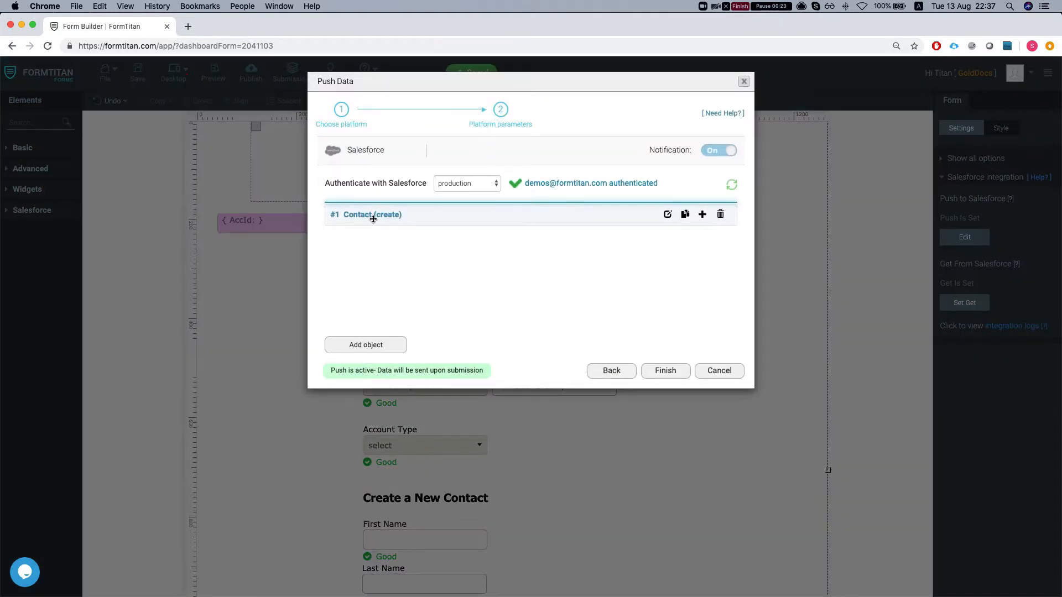
pyautogui.click(667, 216)
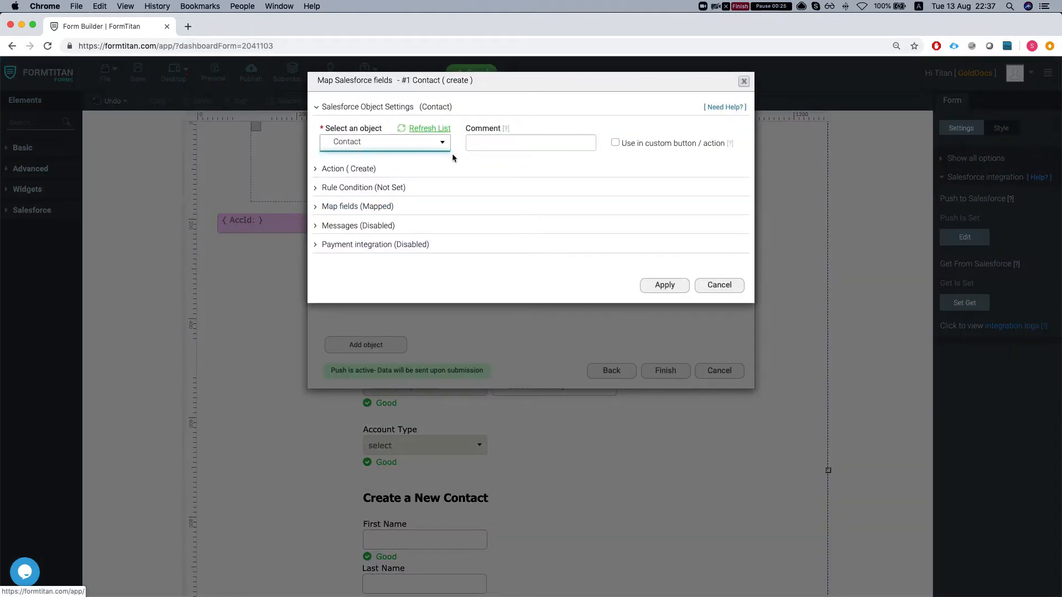
pyautogui.click(510, 141)
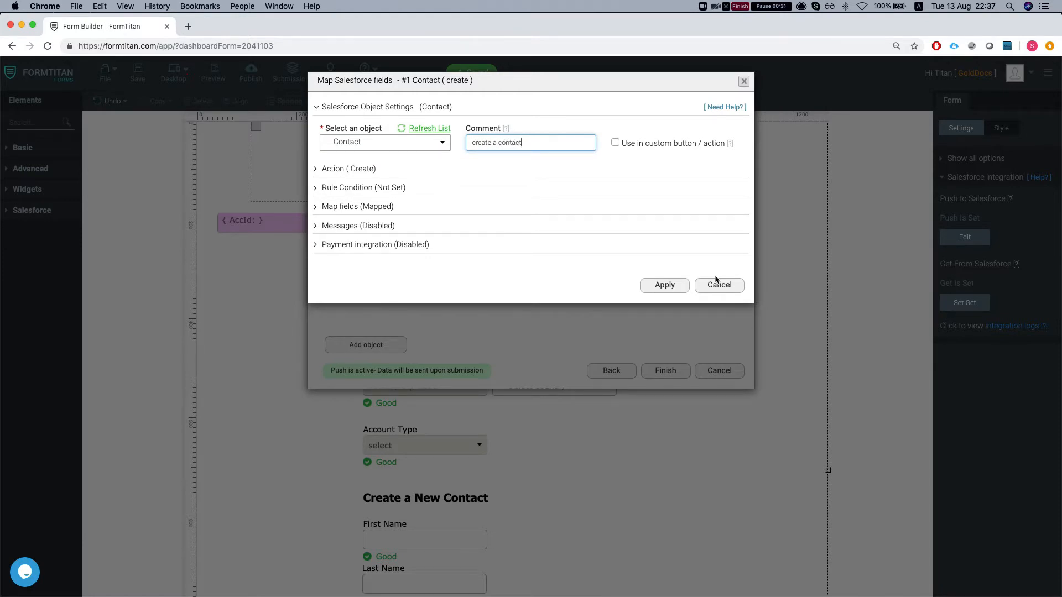
pyautogui.click(665, 284)
pyautogui.click(671, 371)
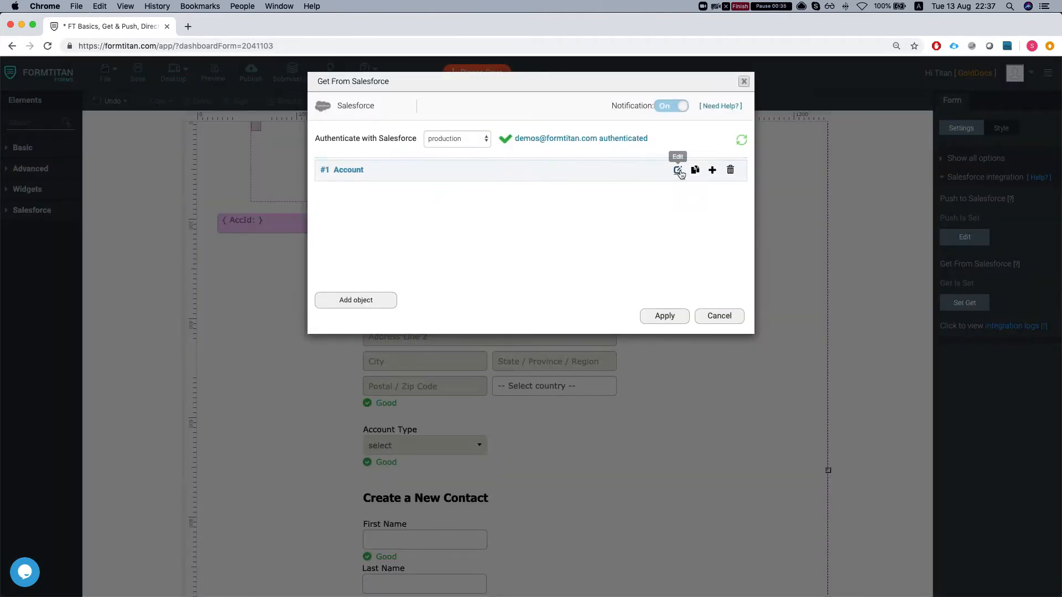
# - Add the comment "get an account" to the form's Account object in the Get From Salesforce settings and apply it
pyautogui.click(636, 176)
pyautogui.click(543, 144)
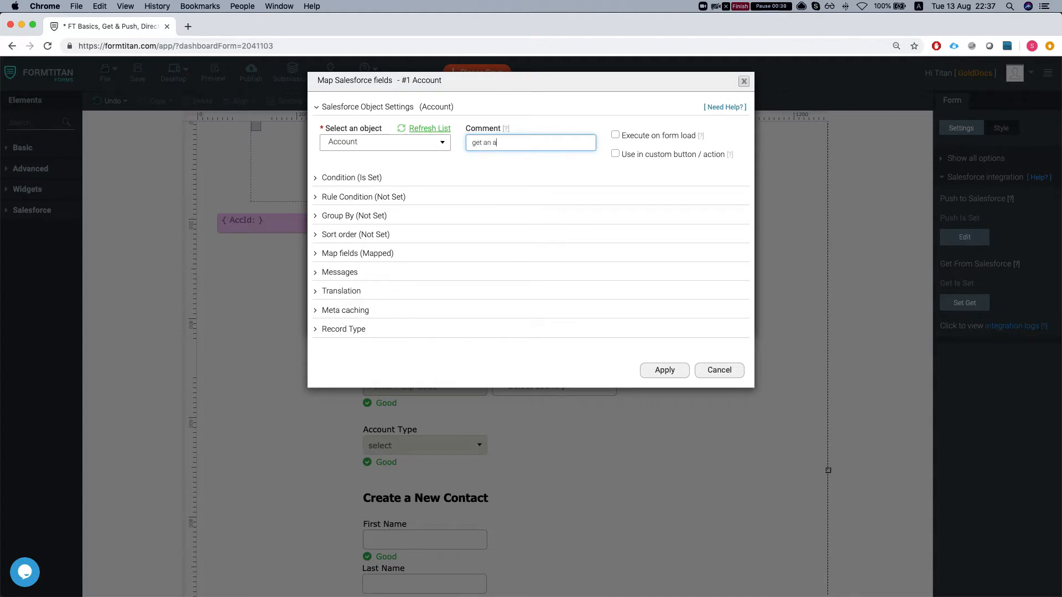
pyautogui.write('get an account')
pyautogui.click(665, 371)
pyautogui.click(659, 314)
# - Find the Textbox element and place one on the form beside the Account Type field
pyautogui.scroll(-5, 412, 275)
pyautogui.scroll(5, 412, 274)
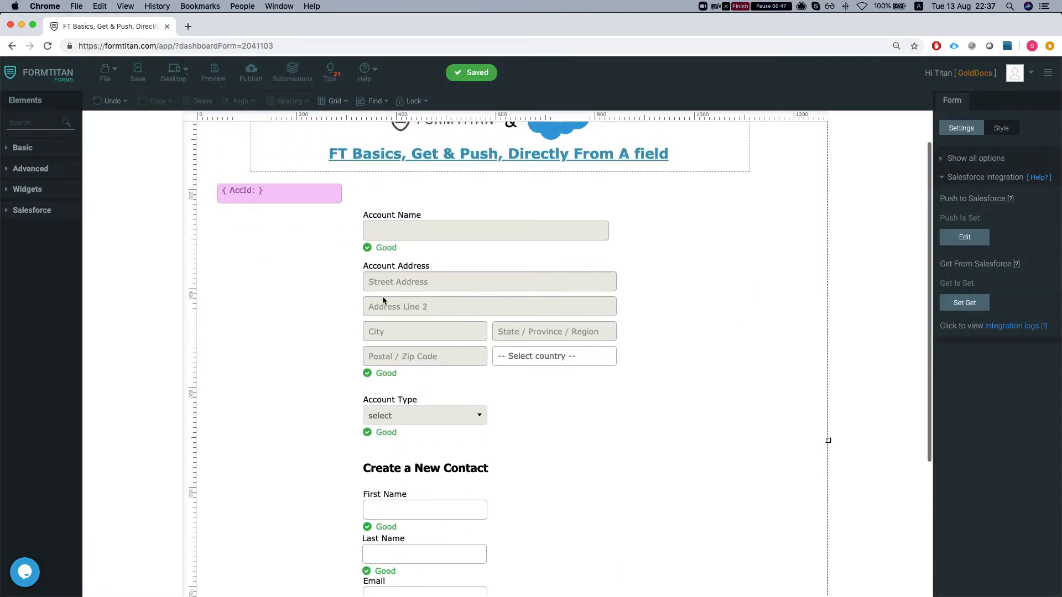
pyautogui.scroll(-1, 383, 300)
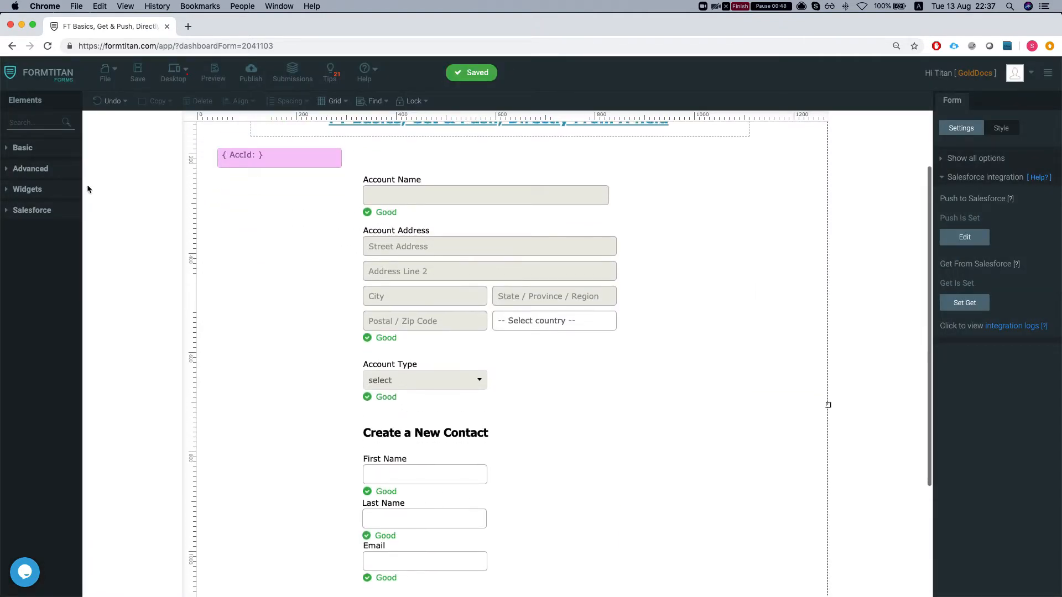
pyautogui.click(20, 120)
pyautogui.write('text')
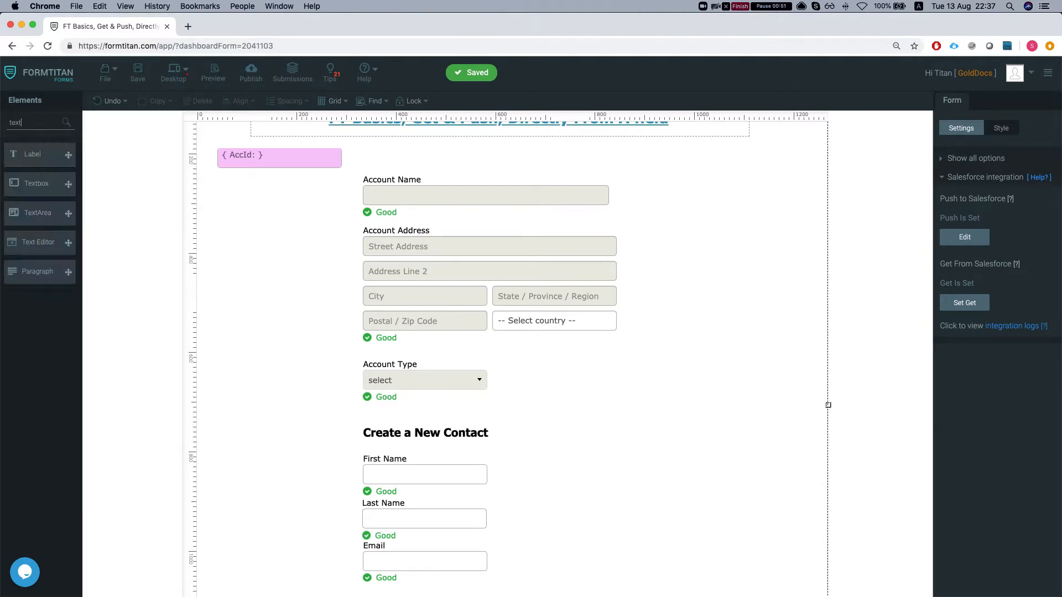
pyautogui.moveTo(36, 183); pyautogui.dragTo(535, 378)
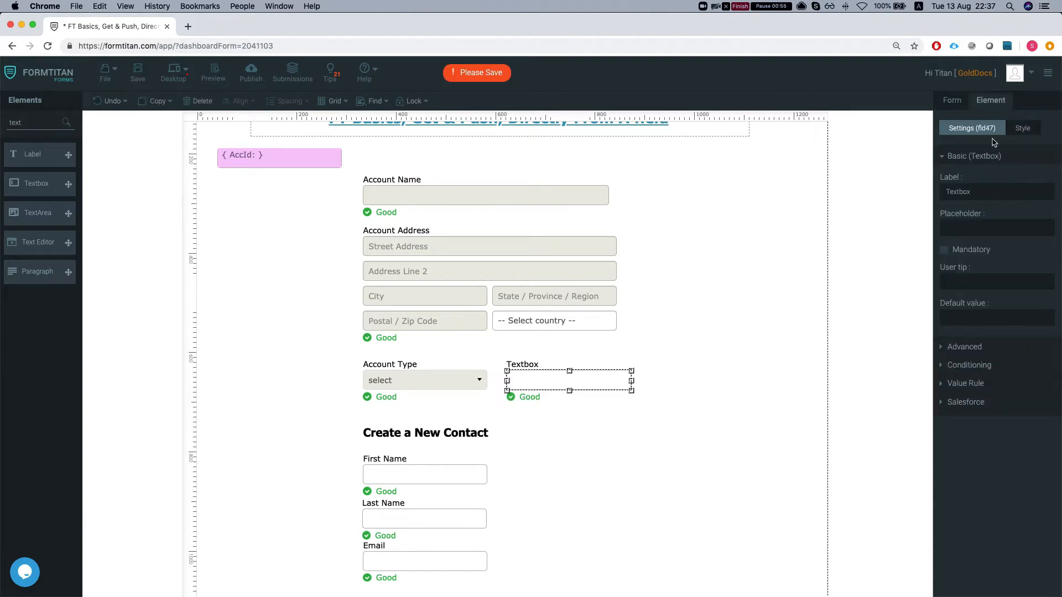
# - Configure the new textbox's Salesforce Get to use the existing object "#1 Account (get an account)"
pyautogui.click(952, 102)
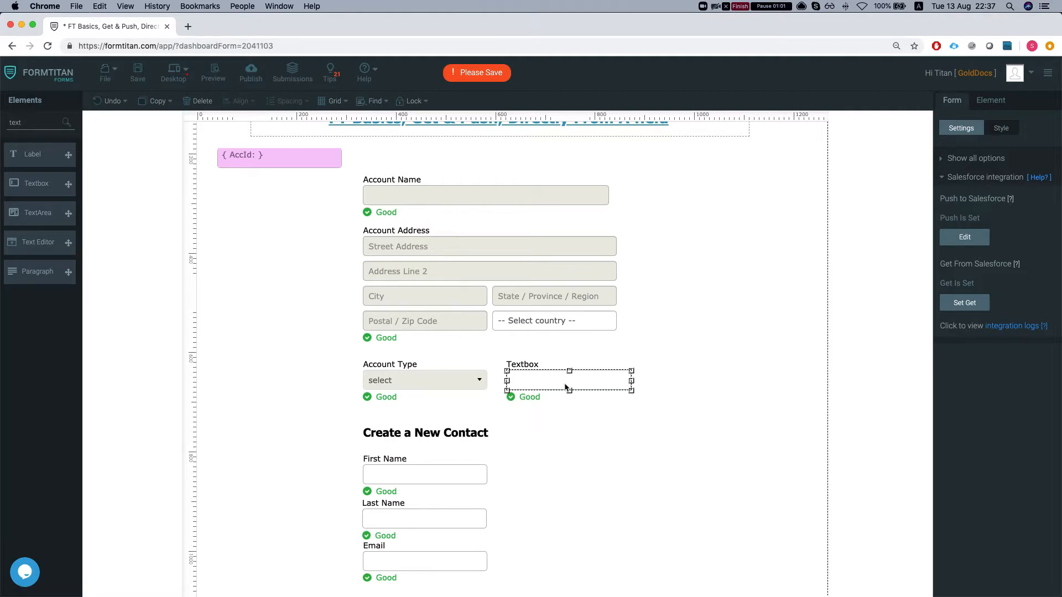
pyautogui.click(649, 328)
pyautogui.click(553, 386)
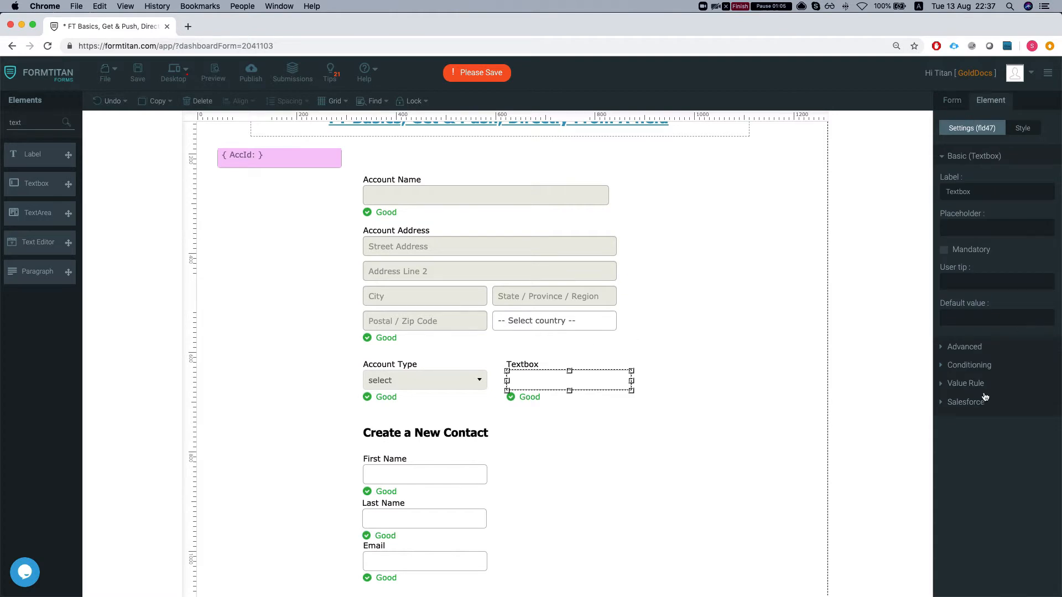
pyautogui.click(967, 403)
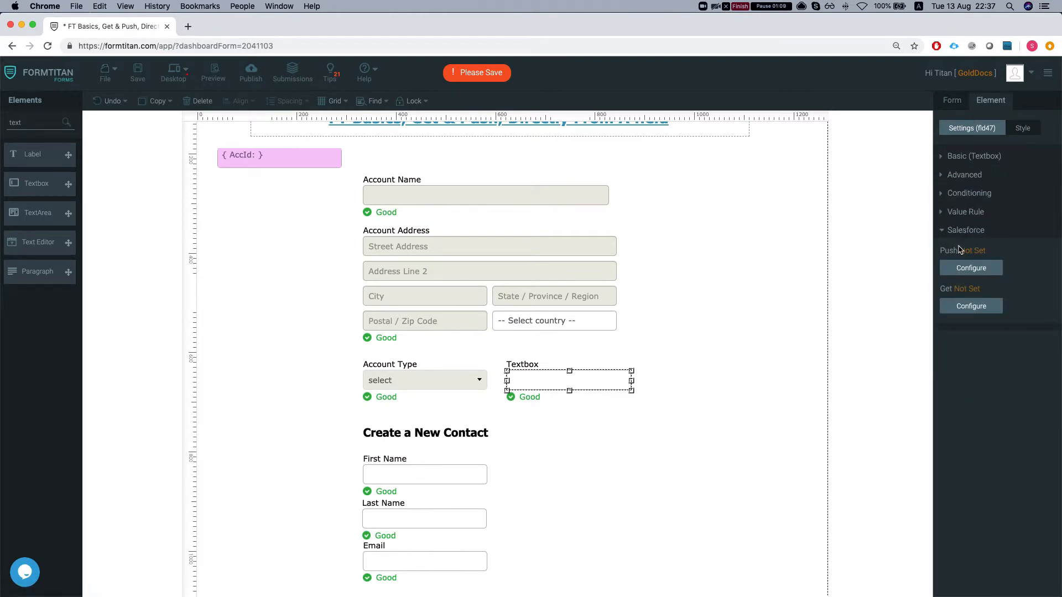
pyautogui.click(972, 309)
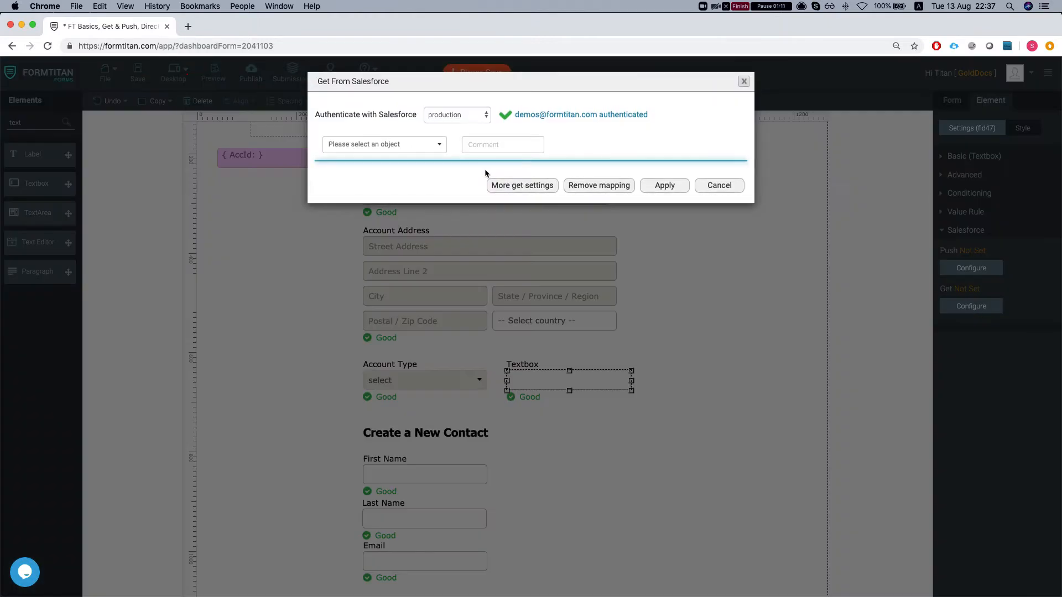
pyautogui.click(406, 148)
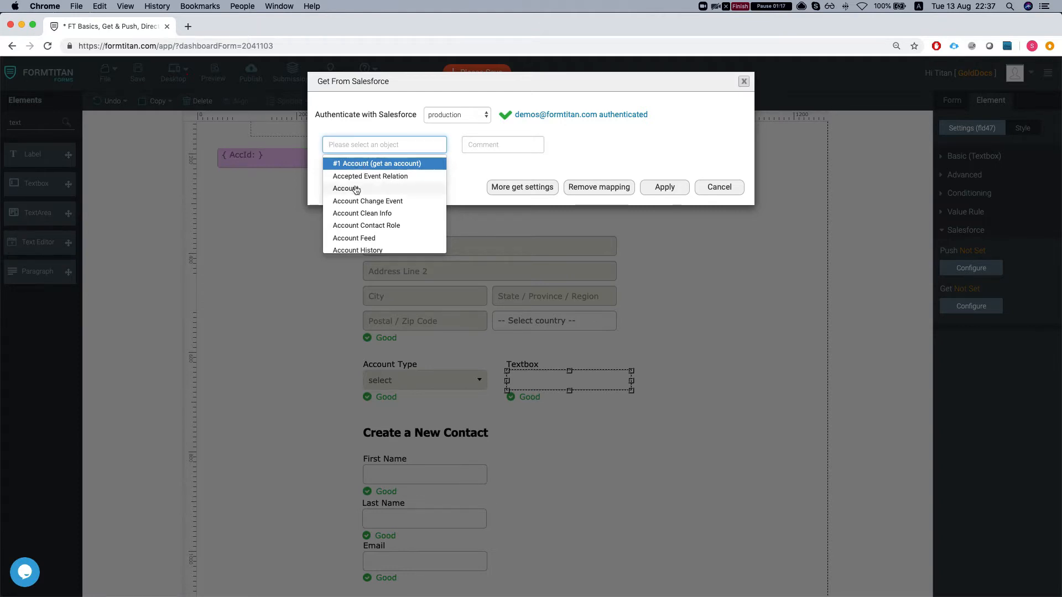
pyautogui.click(389, 165)
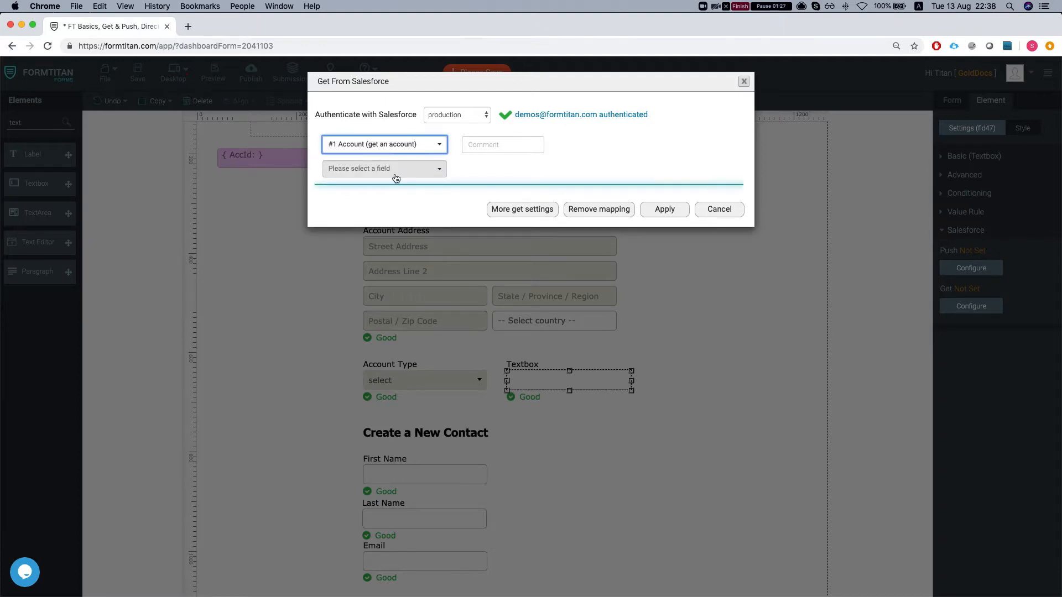
# - Map the textbox to the Account's Owner ID field and apply the Get mapping
pyautogui.click(403, 169)
pyautogui.scroll(-3, 383, 253)
pyautogui.scroll(3, 385, 257)
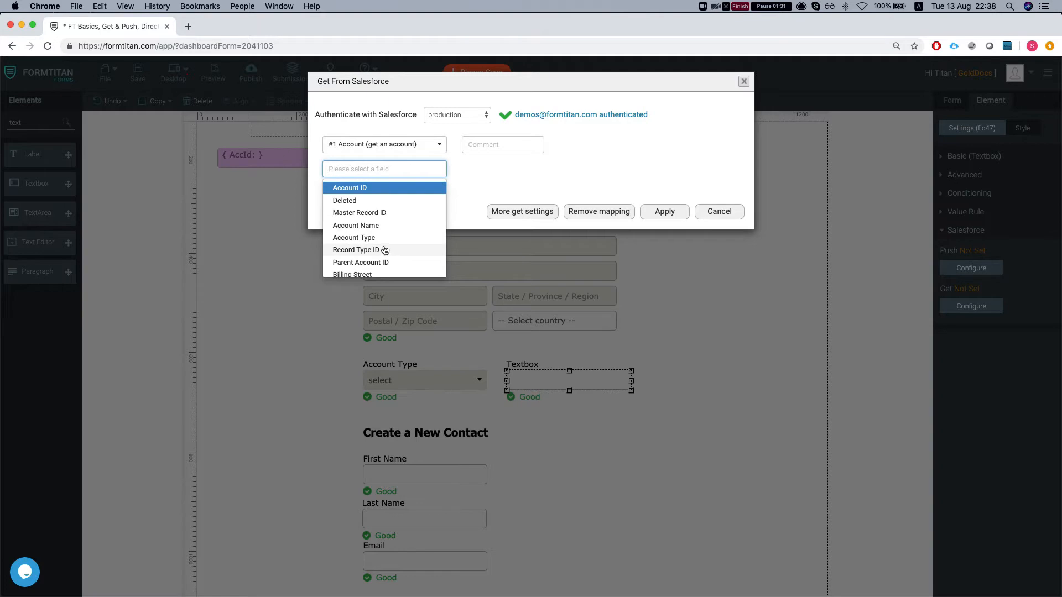
pyautogui.scroll(-1, 381, 252)
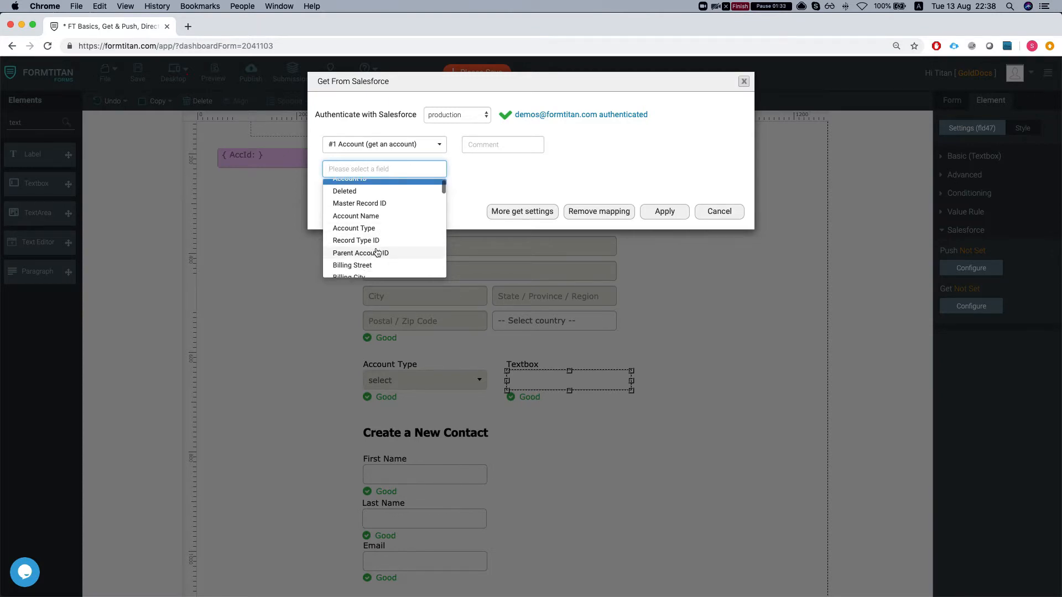
pyautogui.scroll(-1, 377, 251)
pyautogui.scroll(-8, 372, 238)
pyautogui.scroll(-10, 371, 243)
pyautogui.scroll(1, 372, 239)
pyautogui.click(366, 227)
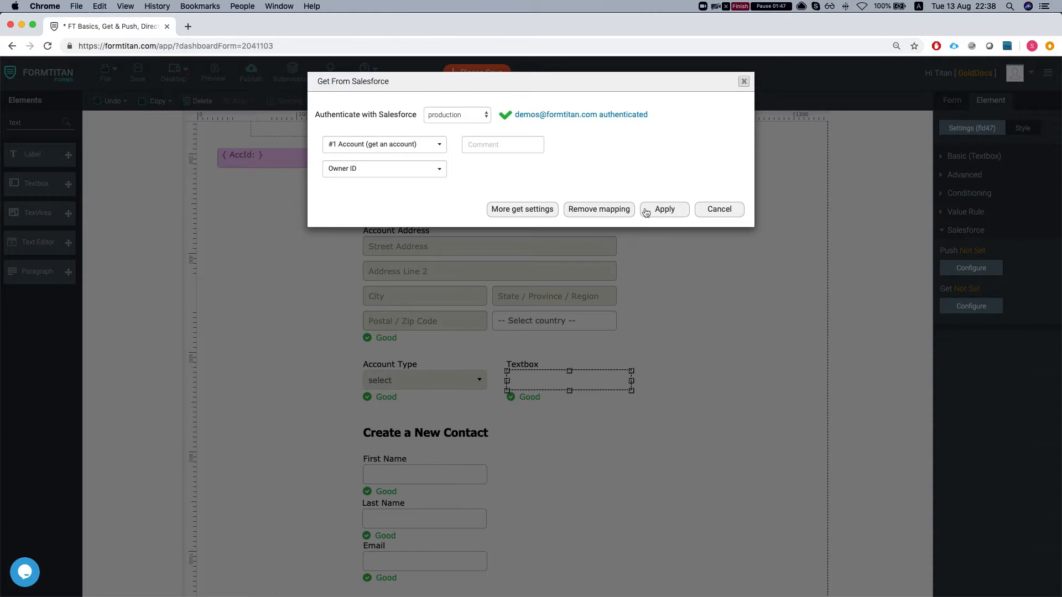
pyautogui.click(664, 210)
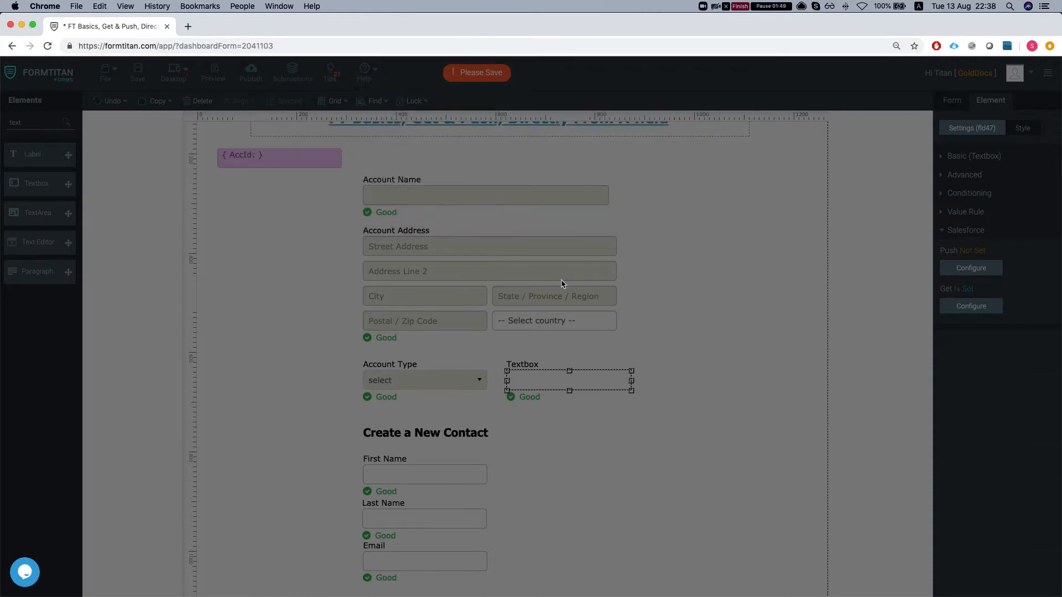
# - Review the textbox's own Get From Salesforce mapping and close it without changes
pyautogui.click(546, 382)
pyautogui.click(971, 306)
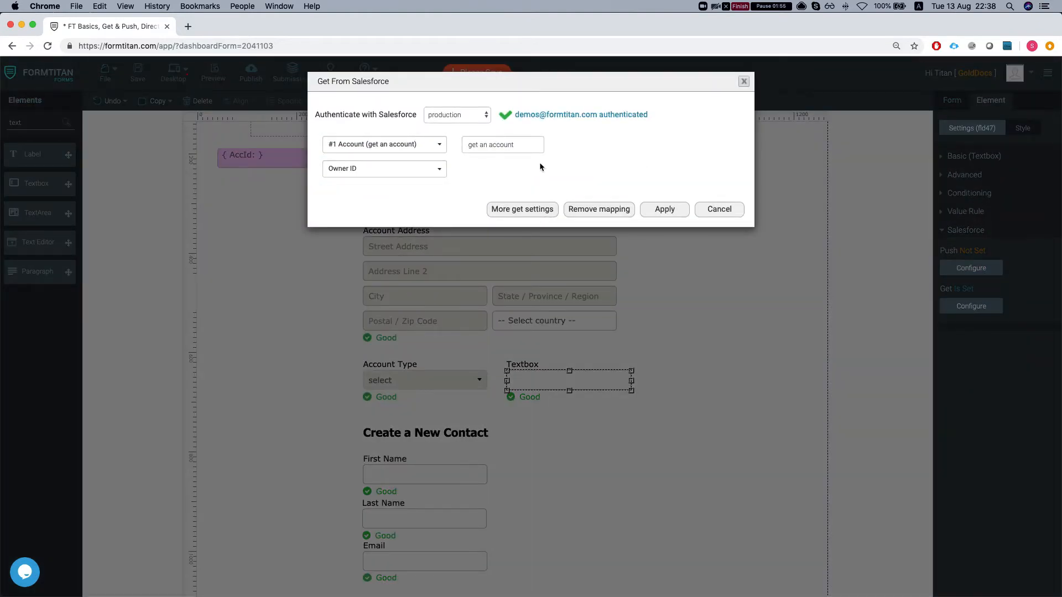
pyautogui.click(720, 213)
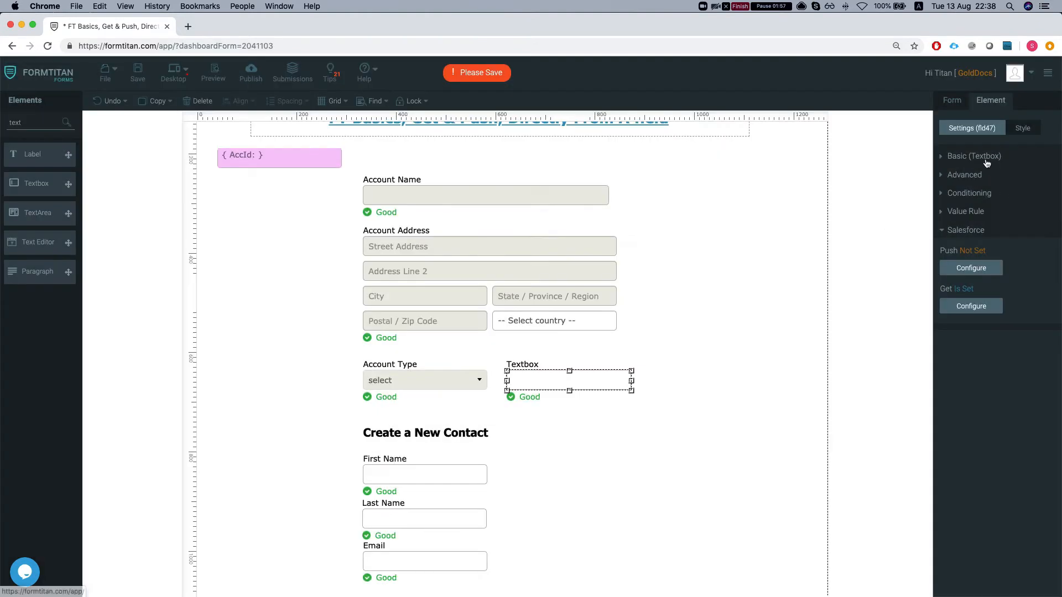
# - Examine the form-level field mapping of the "get an account" object, showing only mapped fields, and leave without changes
pyautogui.click(952, 100)
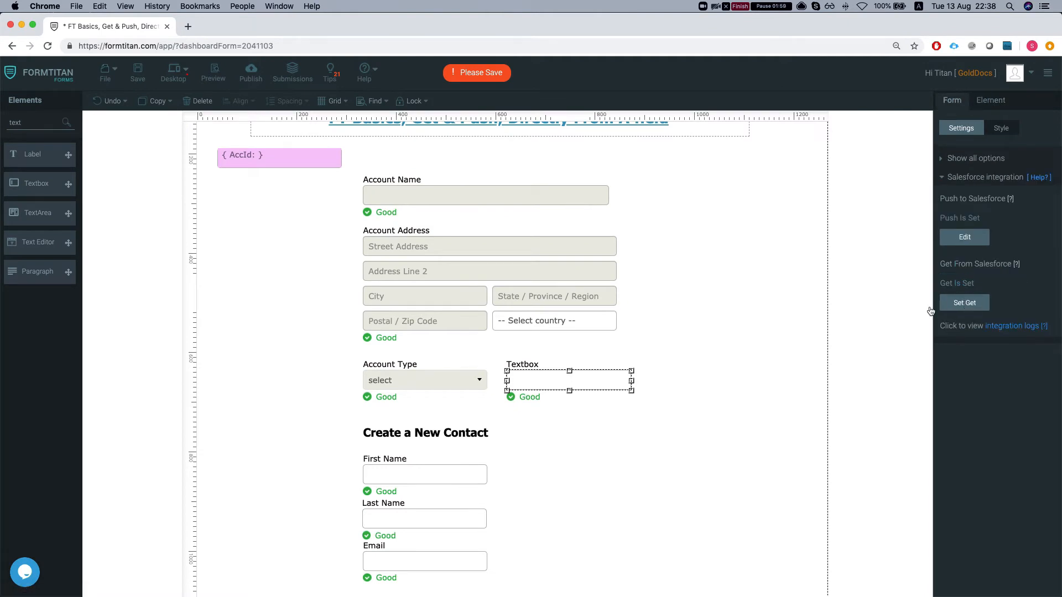
pyautogui.click(965, 306)
pyautogui.click(676, 168)
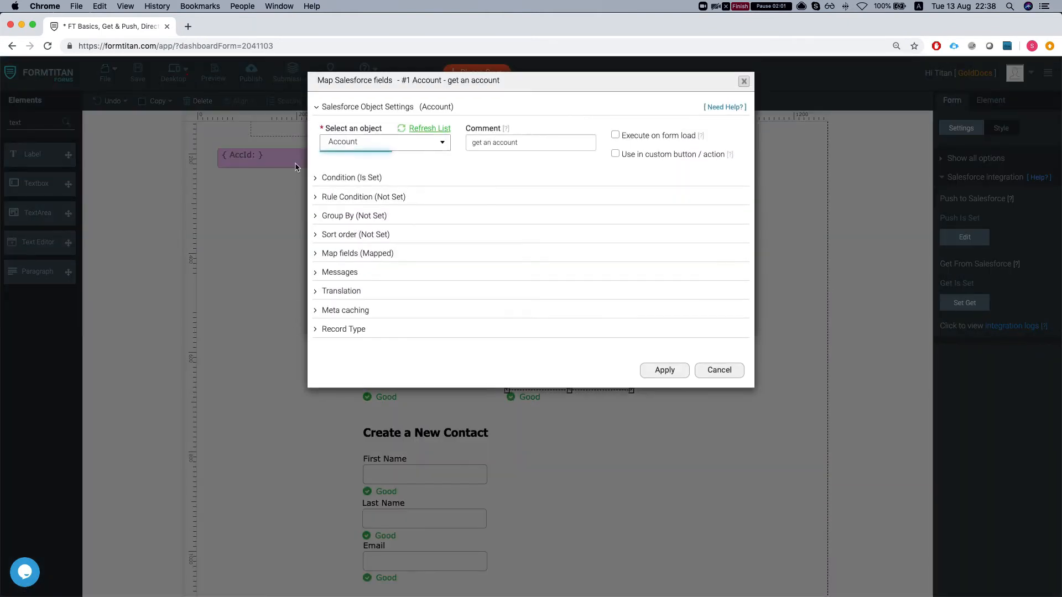
pyautogui.click(428, 254)
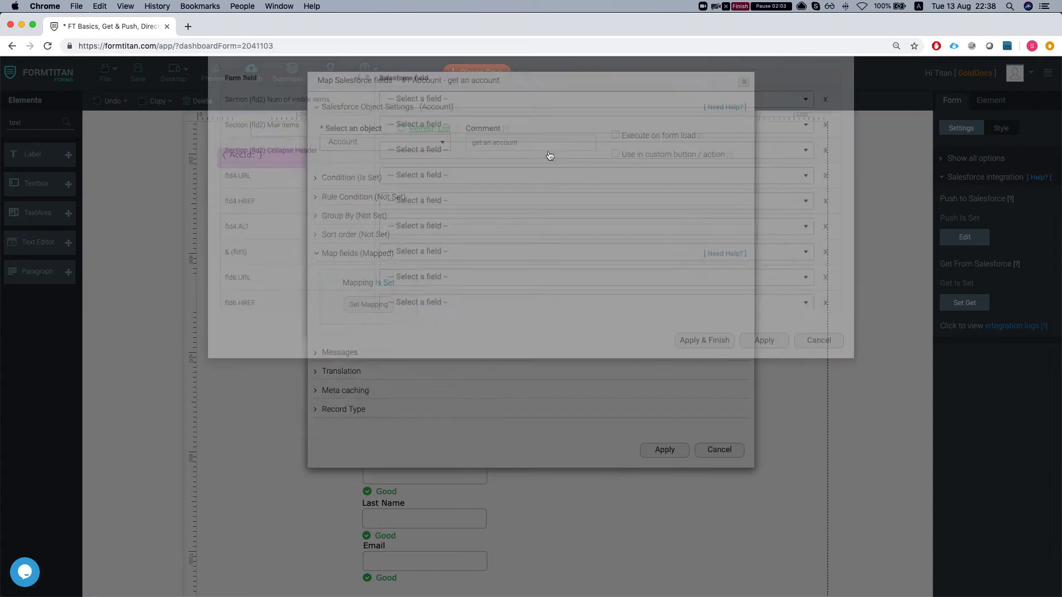
pyautogui.click(788, 112)
pyautogui.click(774, 131)
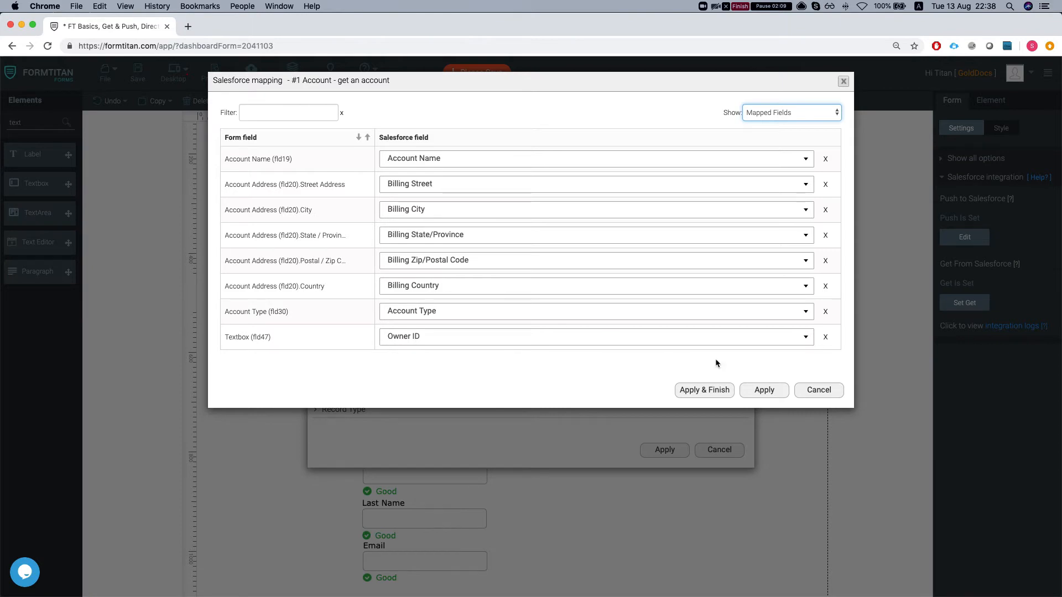
pyautogui.click(836, 391)
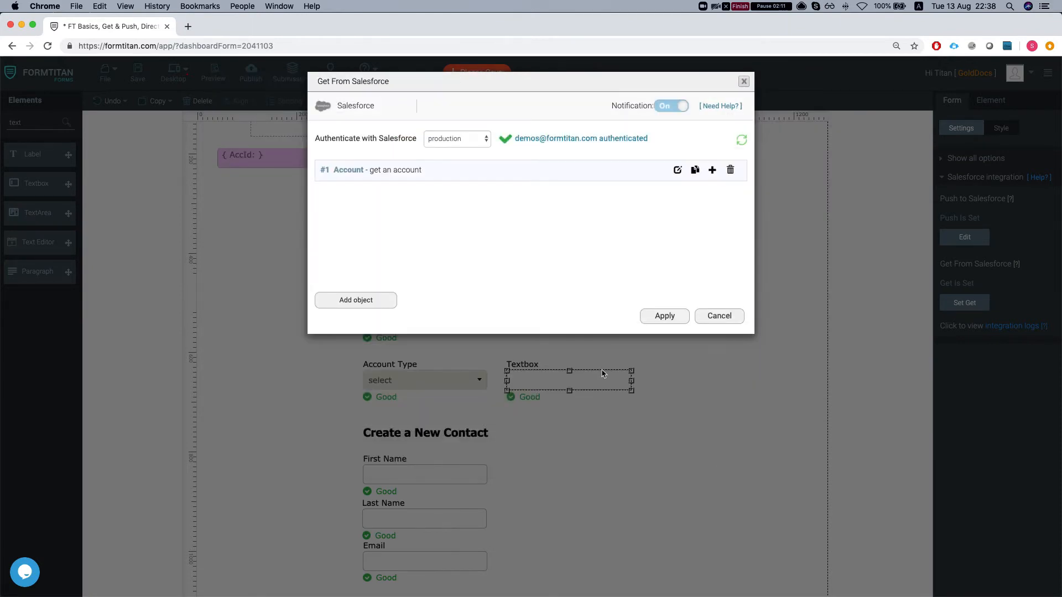
pyautogui.click(714, 316)
# - Examine the form-level Get From Salesforce object list and the textbox's own Salesforce settings
pyautogui.scroll(-3, 553, 331)
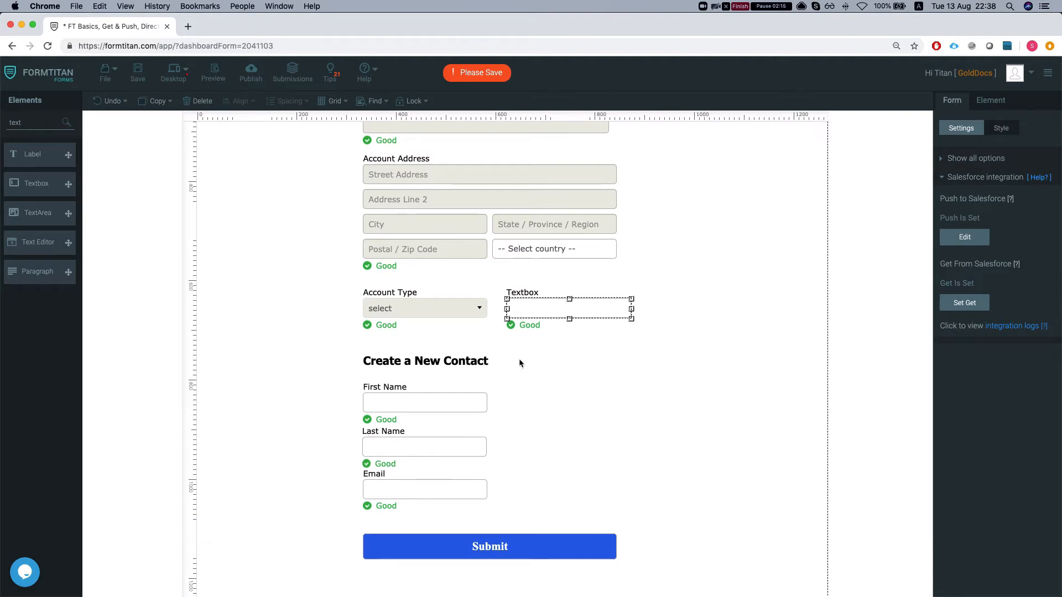
pyautogui.scroll(-1, 520, 363)
pyautogui.scroll(1, 526, 365)
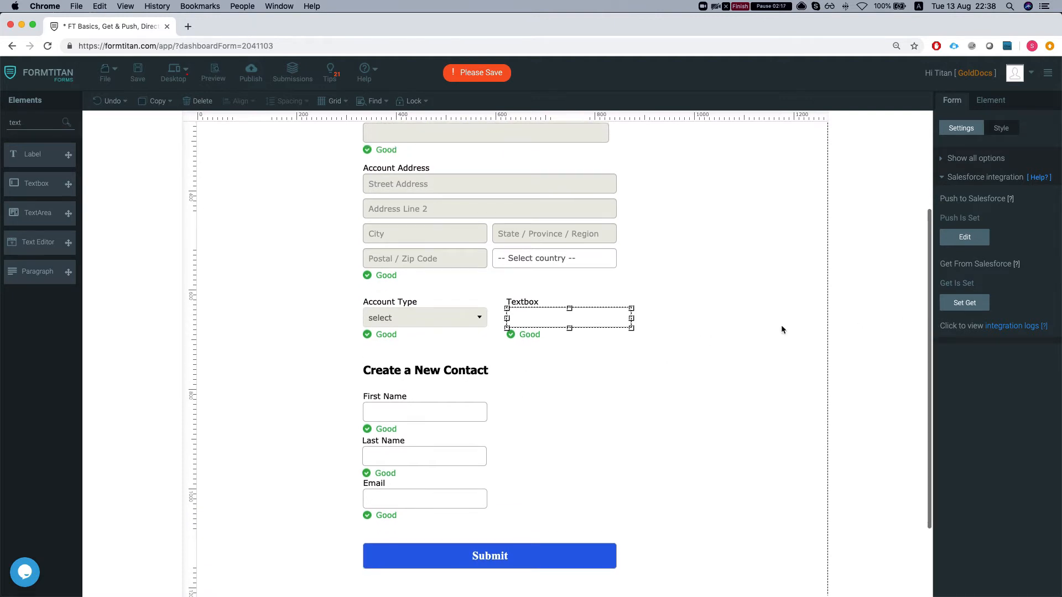
pyautogui.click(963, 308)
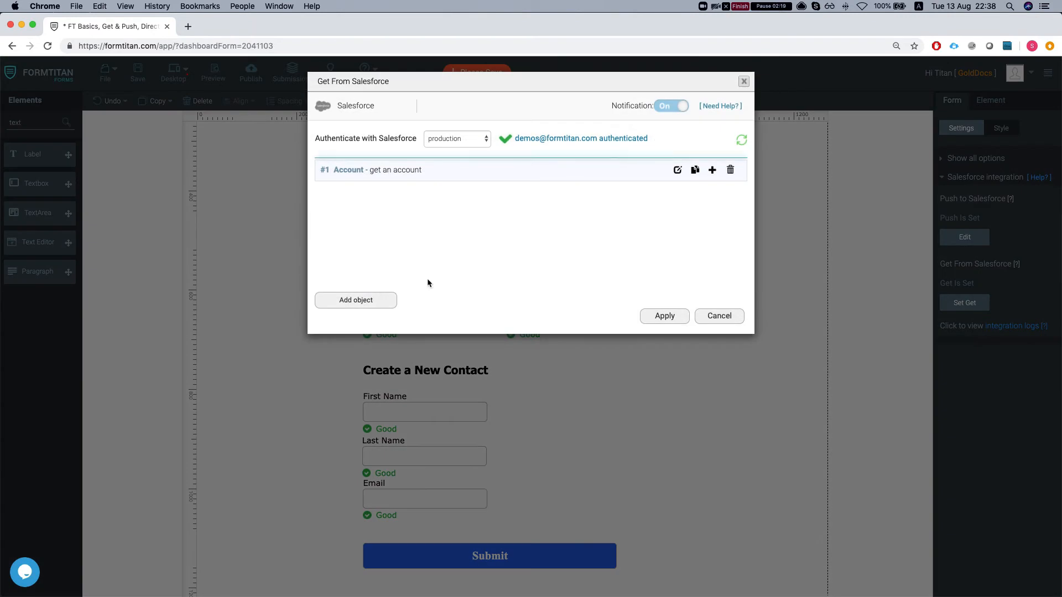
pyautogui.click(708, 316)
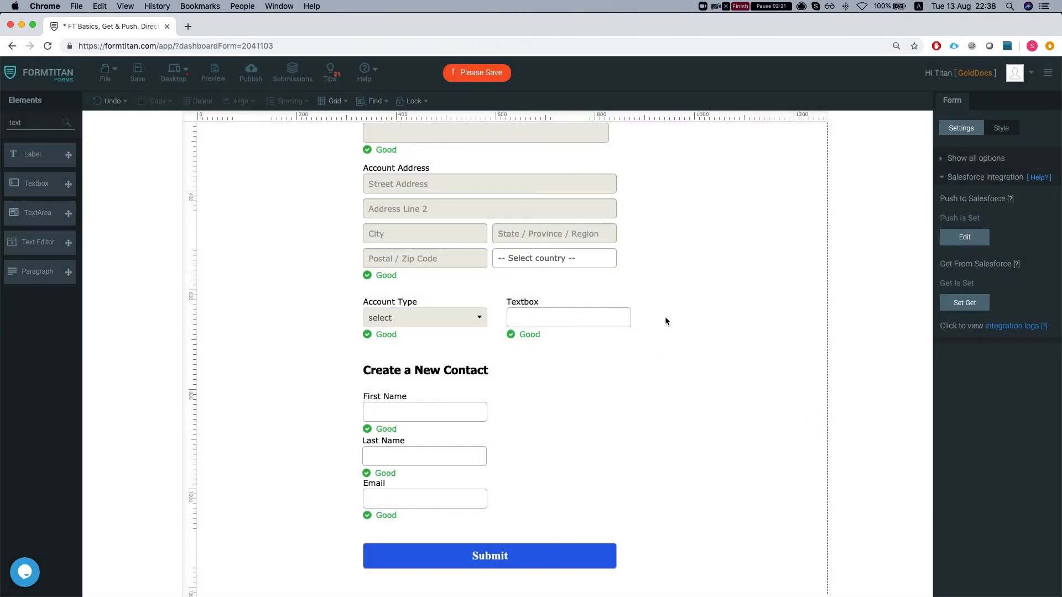
pyautogui.click(606, 319)
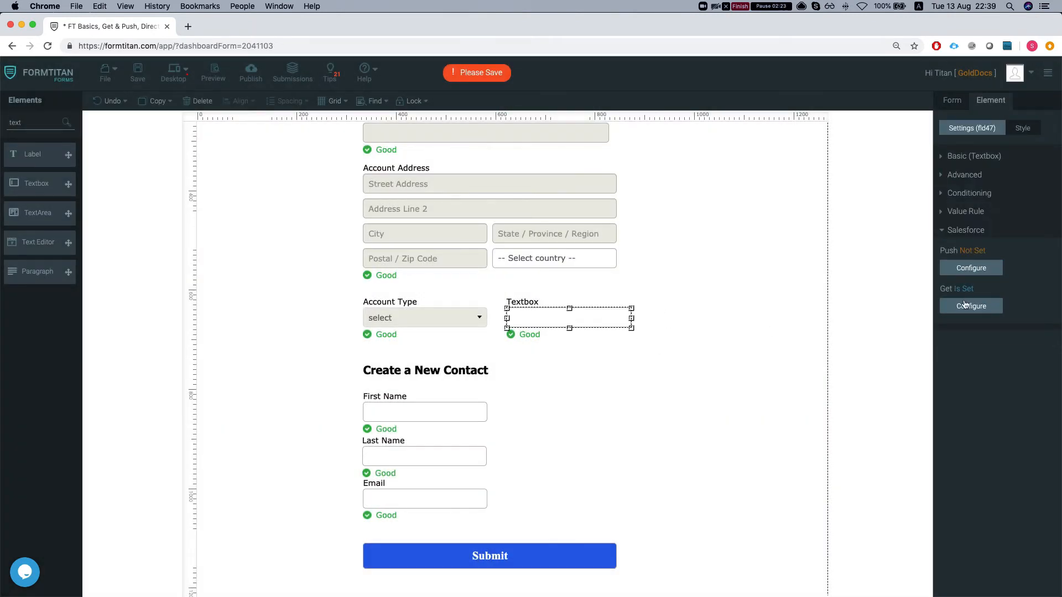
pyautogui.scroll(-1, 641, 403)
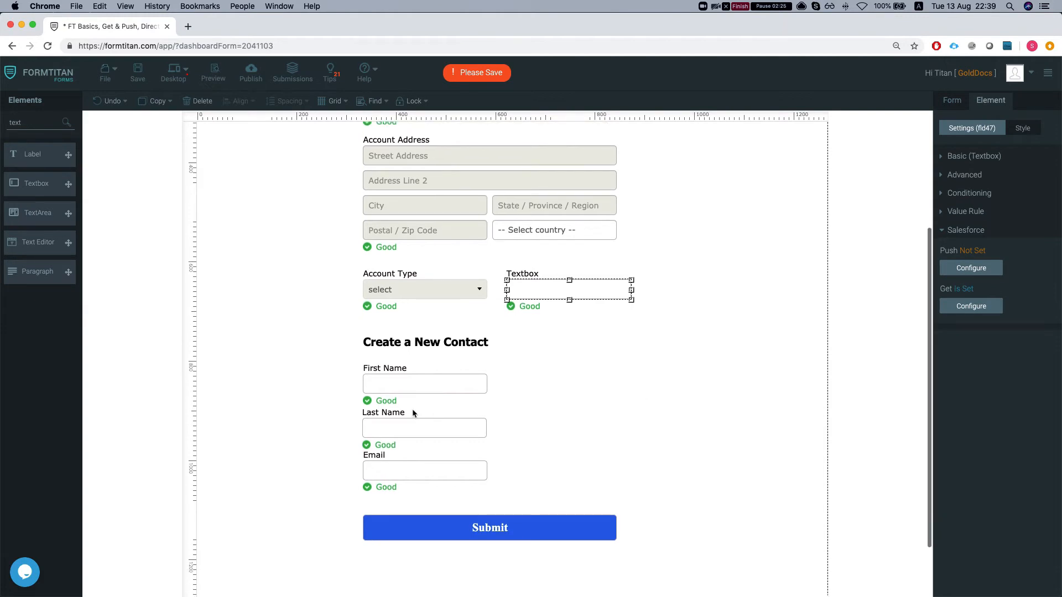
pyautogui.click(280, 372)
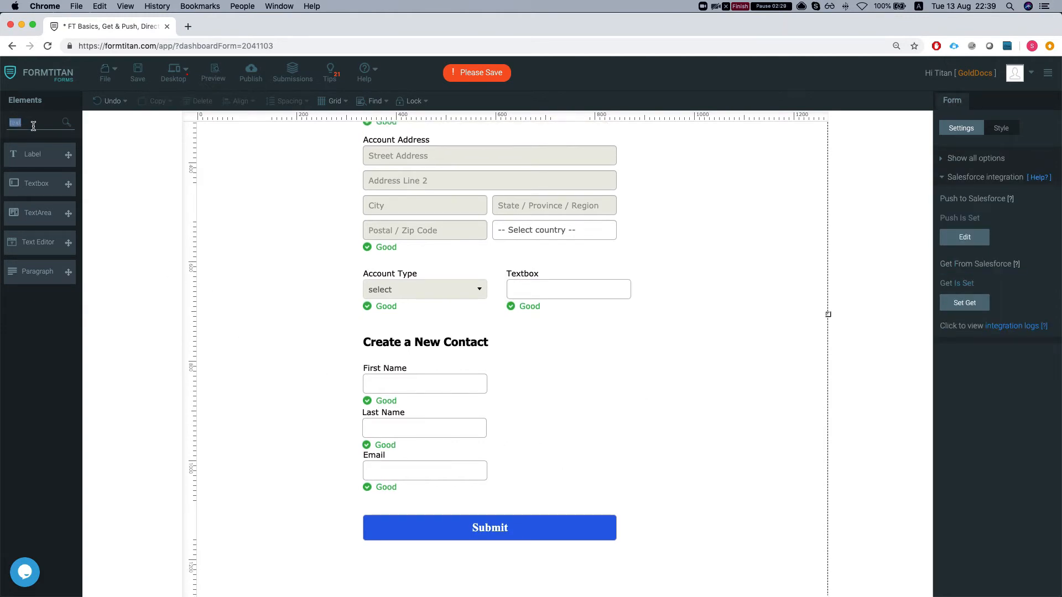
# - Add a textbox beside the First Name field and label it "new contact field"
pyautogui.moveTo(38, 183); pyautogui.dragTo(553, 372)
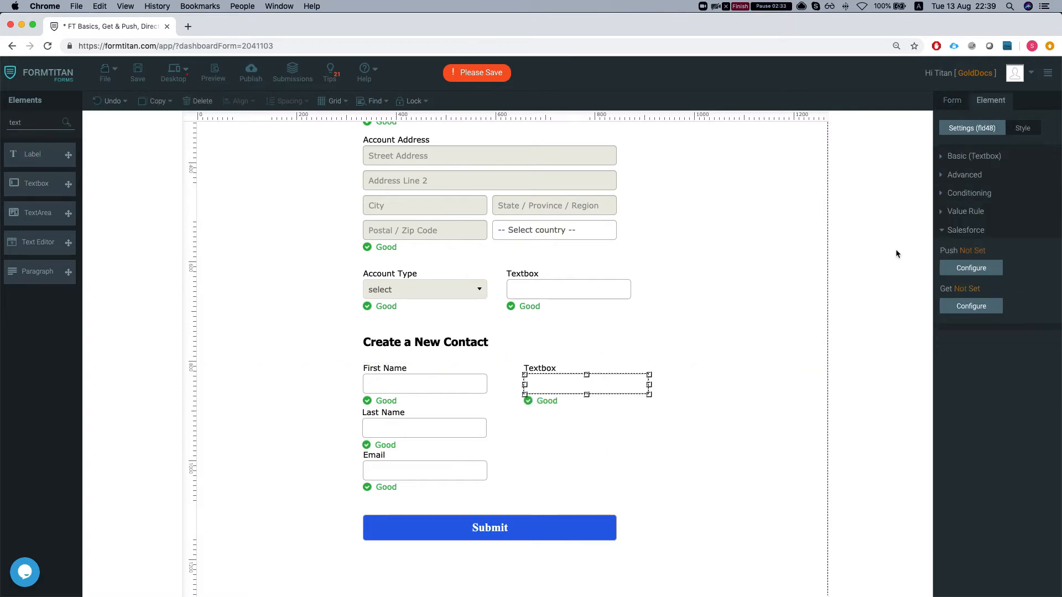
pyautogui.click(976, 156)
pyautogui.doubleClick(976, 192)
pyautogui.write('new contact if')
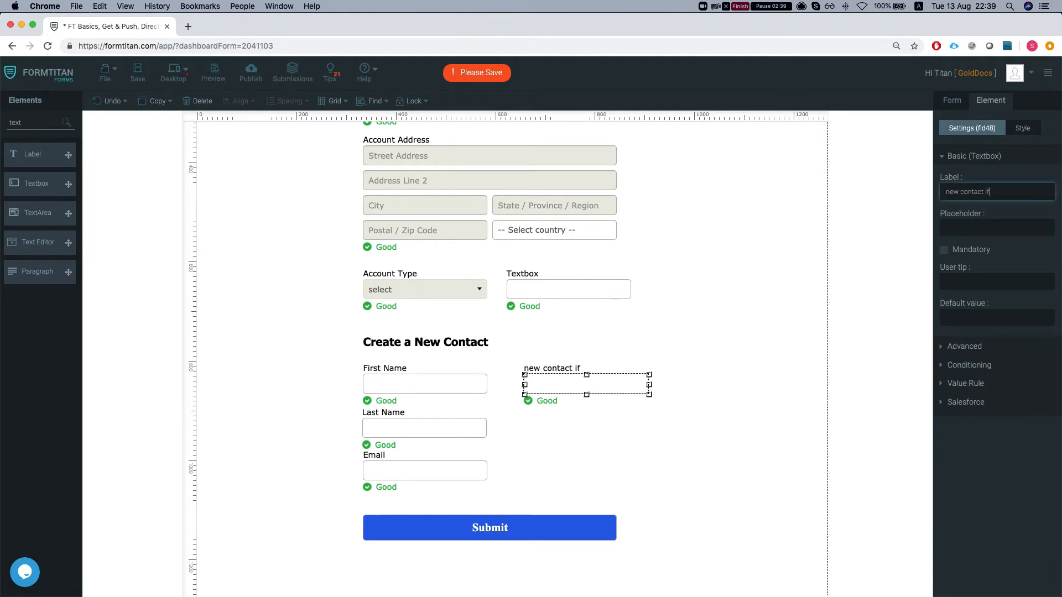
pyautogui.press('BackSpace')
pyautogui.press('BackSpace')
pyautogui.press('BackSpace')
pyautogui.write('ield')
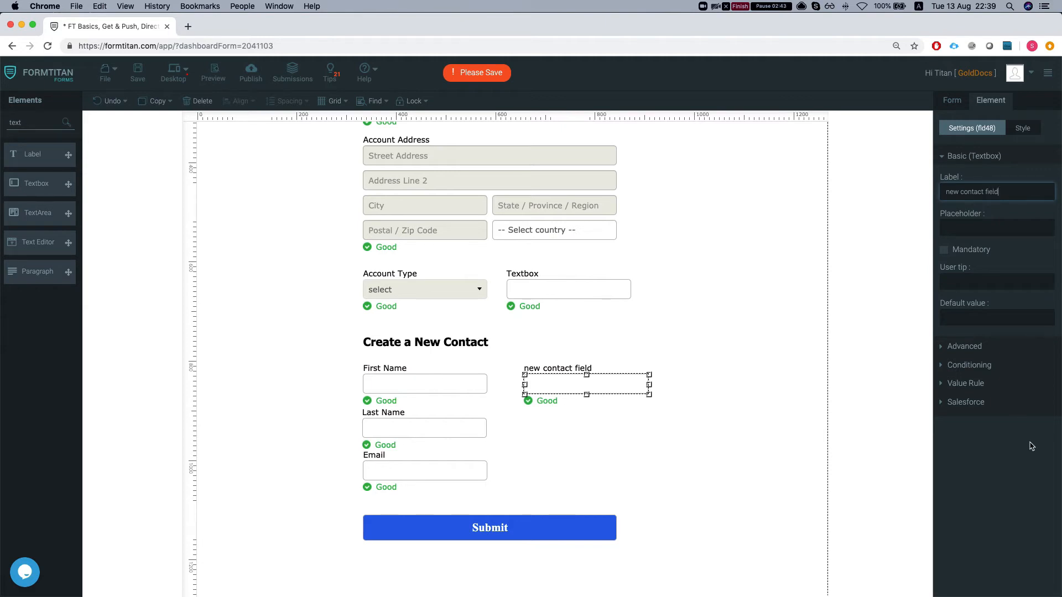
# - Configure the new contact field's Salesforce push to the Individual ID field of the "#1 Contact (create a contact)" object and apply it
pyautogui.click(987, 403)
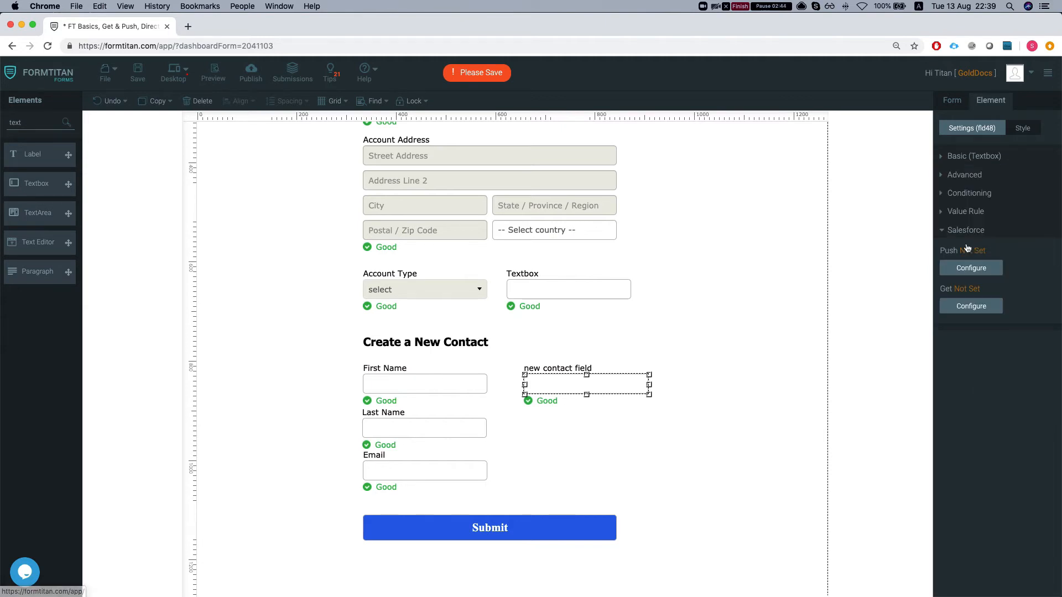
pyautogui.click(976, 271)
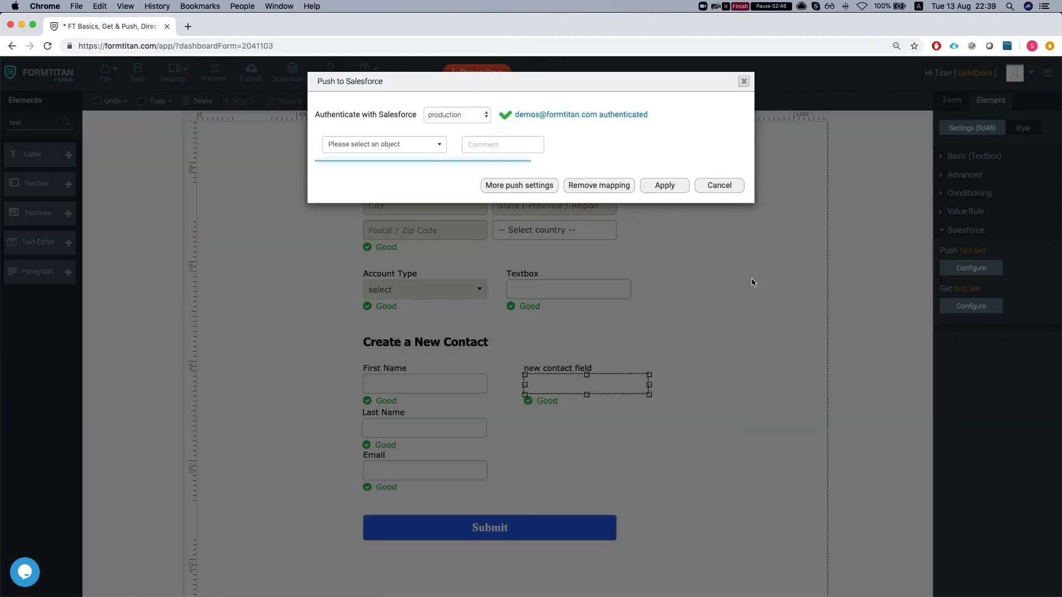
pyautogui.click(385, 146)
pyautogui.click(362, 165)
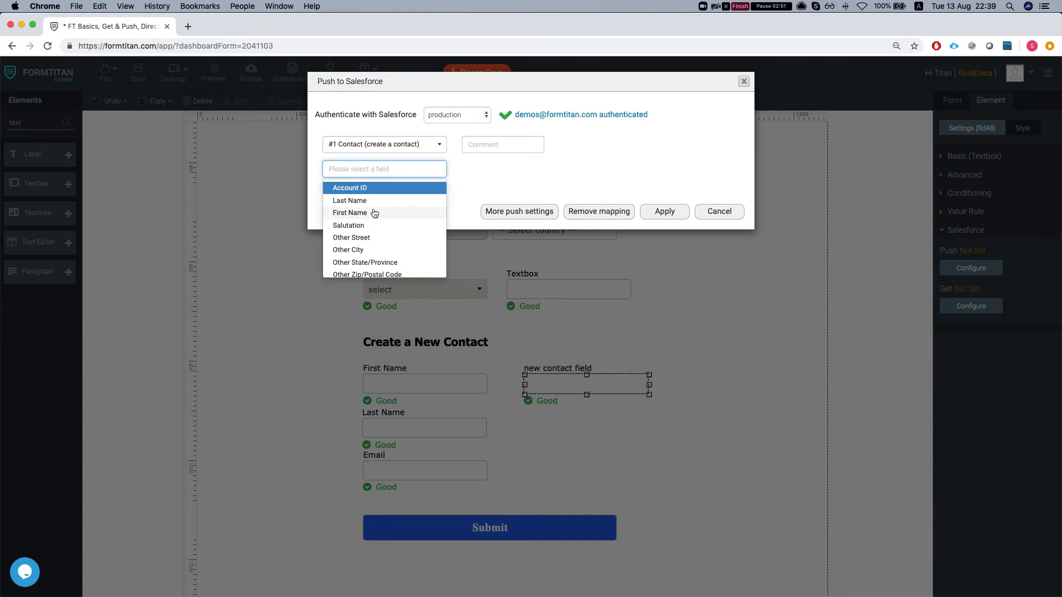
pyautogui.scroll(-2, 372, 219)
pyautogui.scroll(-1, 359, 224)
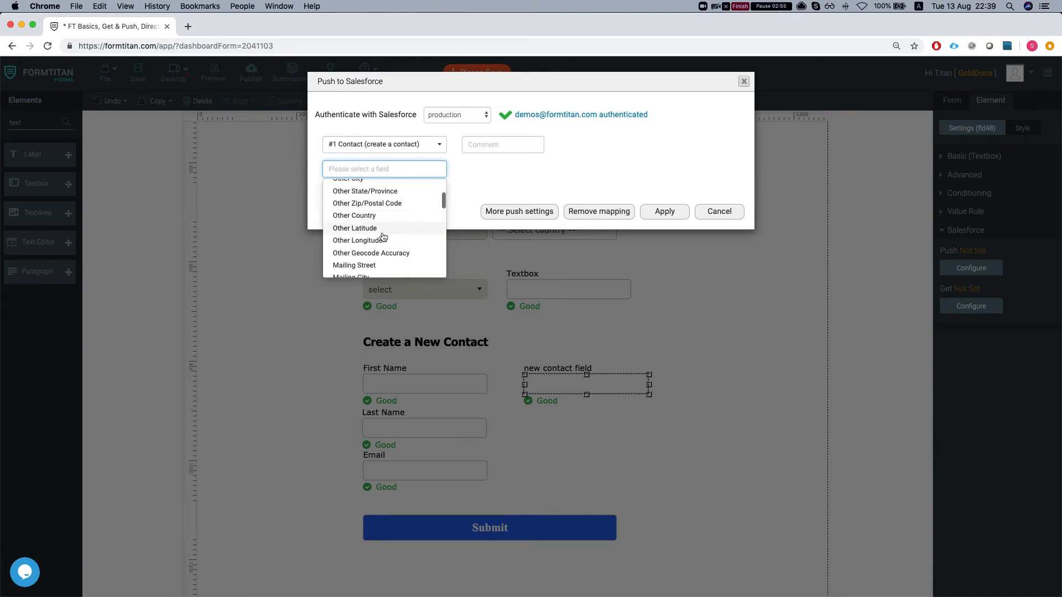
pyautogui.scroll(-3, 370, 242)
pyautogui.scroll(2, 370, 243)
pyautogui.scroll(-3, 371, 243)
pyautogui.scroll(3, 371, 243)
pyautogui.scroll(-10, 371, 243)
pyautogui.scroll(-3, 371, 243)
pyautogui.scroll(-1, 372, 246)
pyautogui.scroll(1, 372, 249)
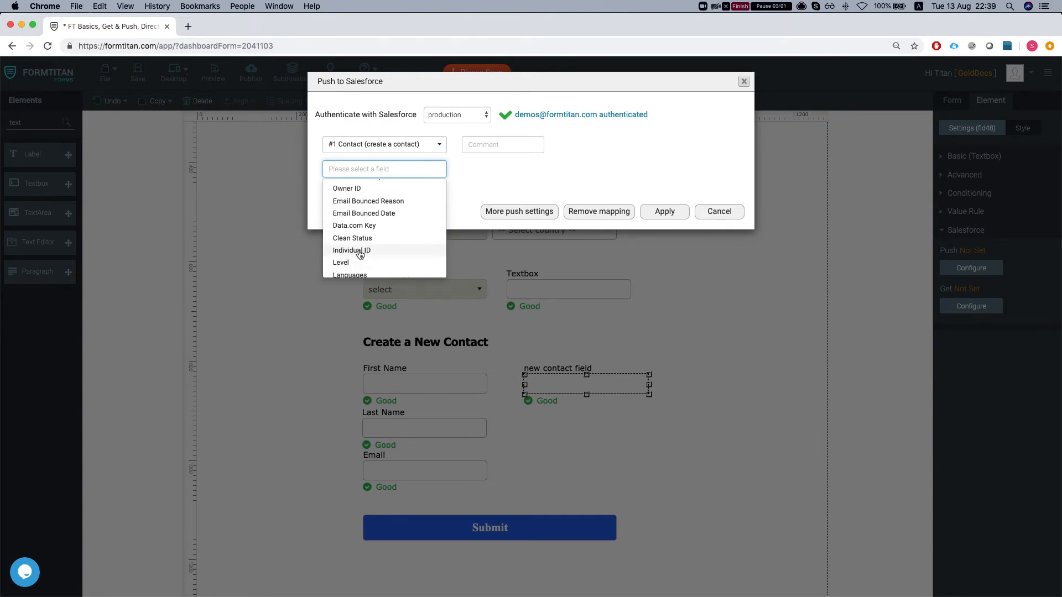
pyautogui.click(354, 249)
pyautogui.click(665, 210)
# - Examine the form-level push mapping of the "create a contact" object, showing only mapped fields, and leave without changes
pyautogui.click(965, 237)
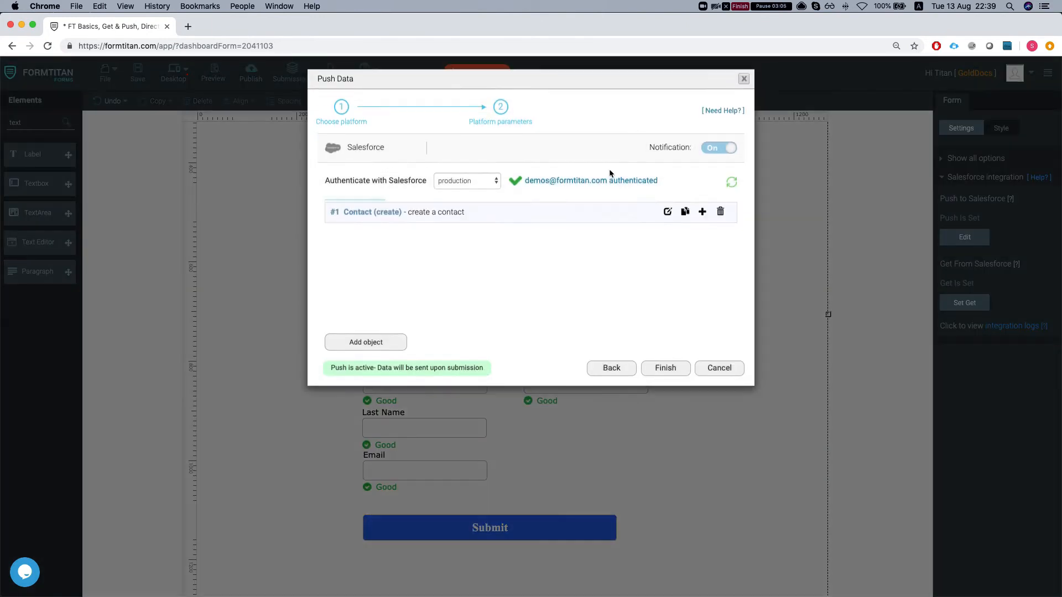
pyautogui.click(668, 214)
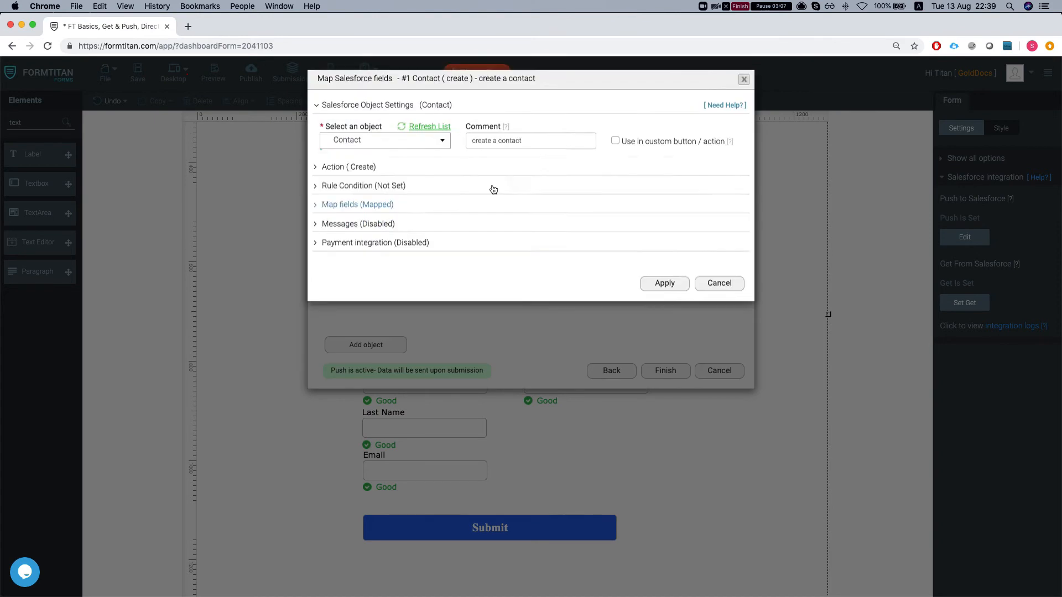
pyautogui.click(360, 208)
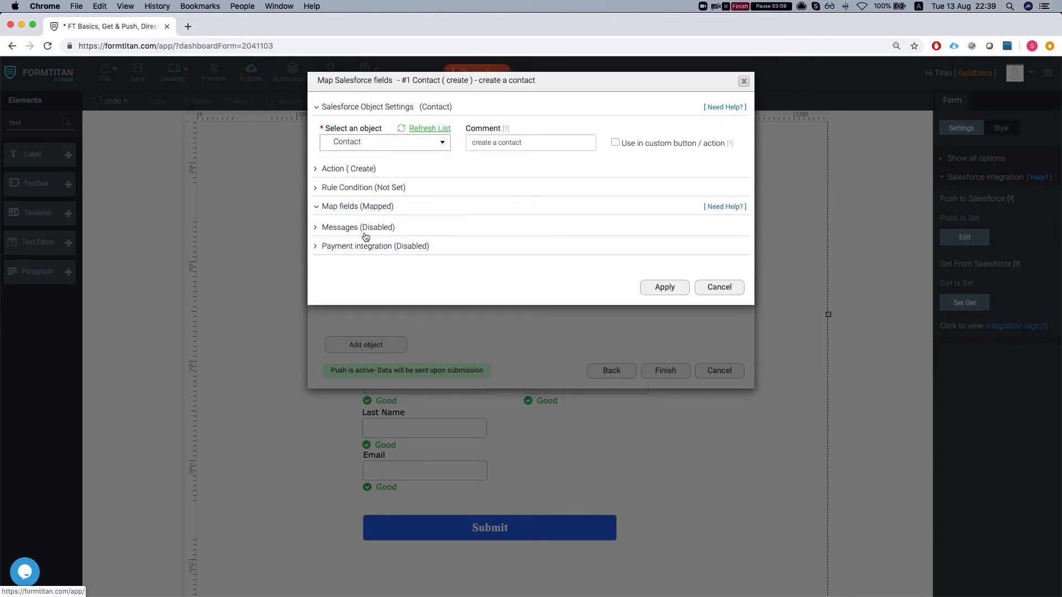
pyautogui.click(362, 256)
pyautogui.scroll(-20, 330, 316)
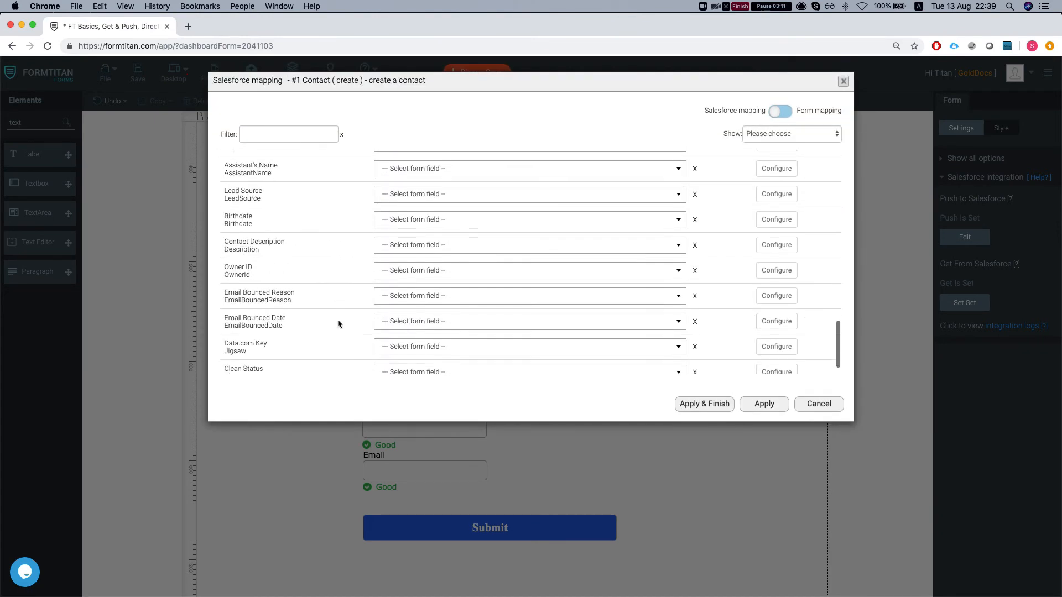
pyautogui.click(790, 133)
pyautogui.press('Down')
pyautogui.press('Down')
pyautogui.press('Down')
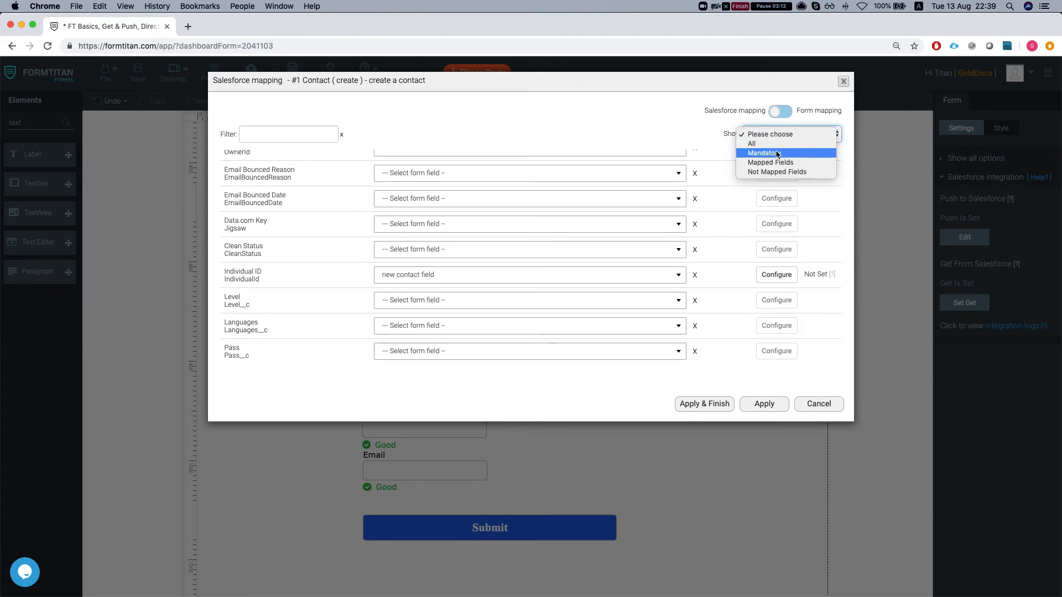
pyautogui.press('Return')
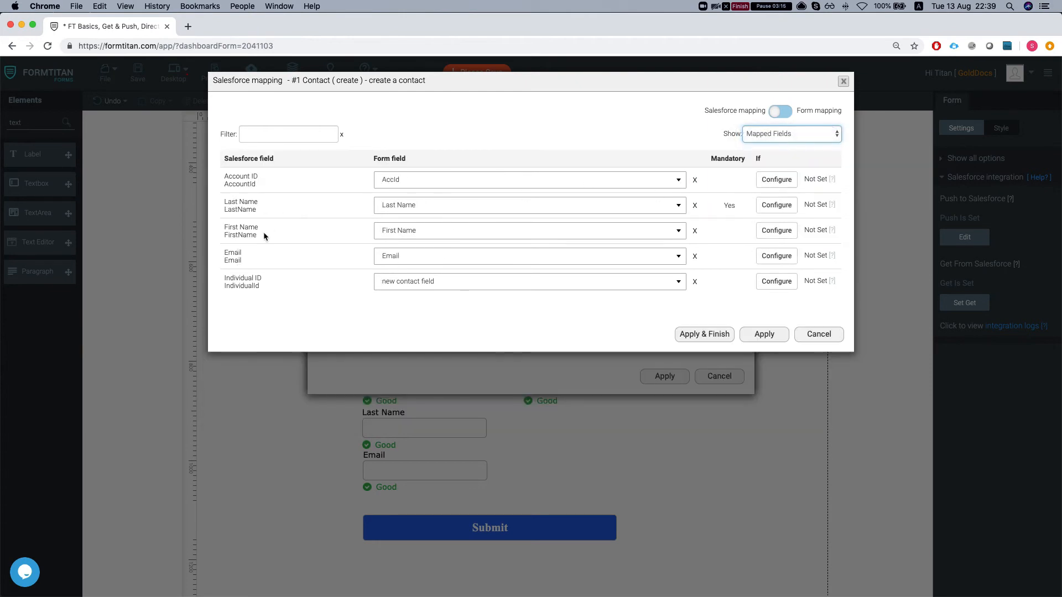
pyautogui.moveTo(218, 288); pyautogui.dragTo(433, 279)
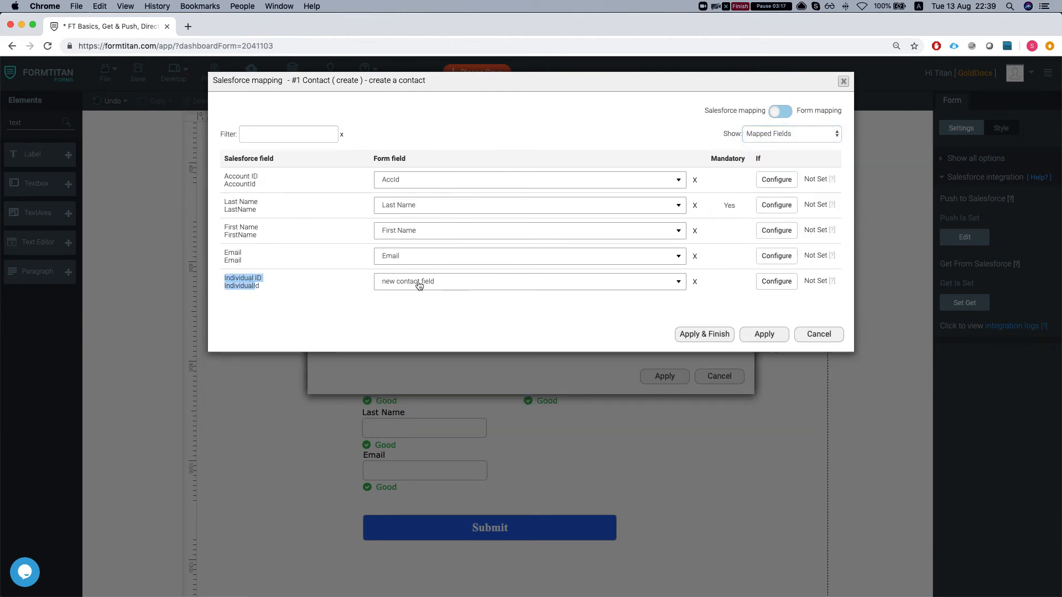
pyautogui.click(817, 334)
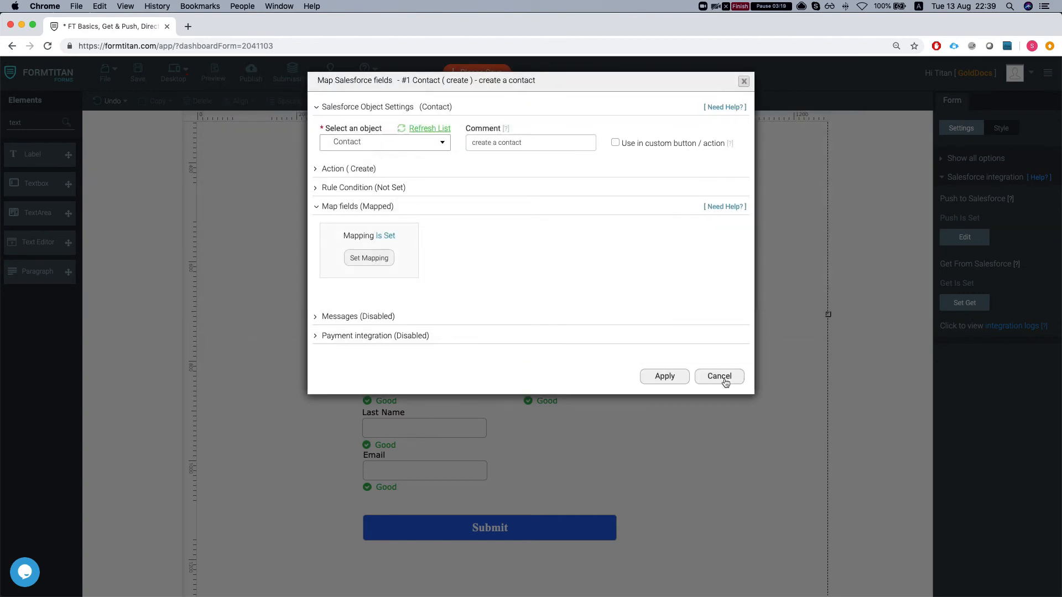
pyautogui.click(722, 377)
pyautogui.click(718, 371)
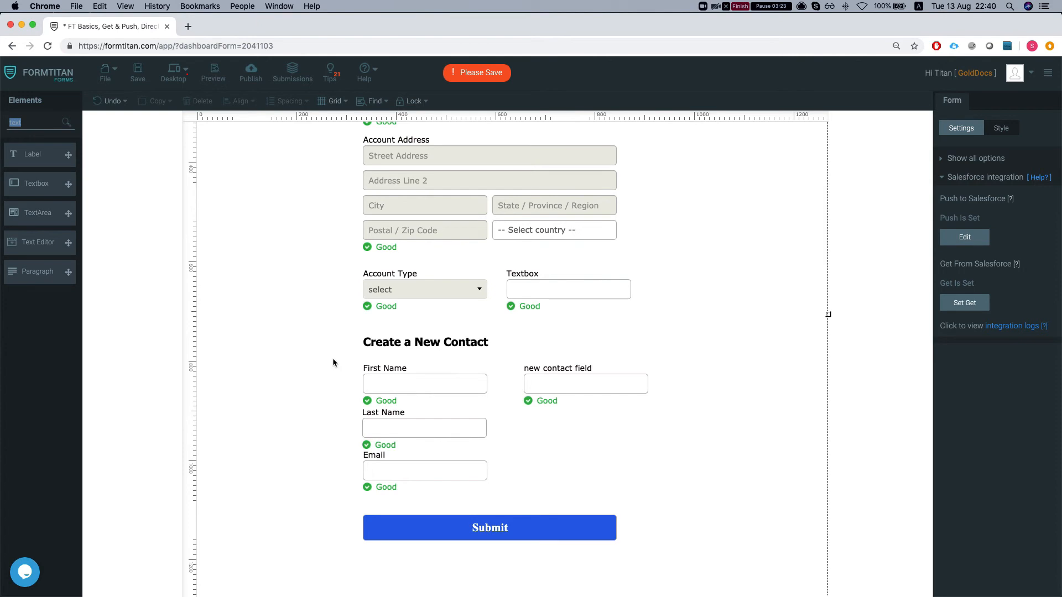
# - Move the Submit button up beside the "Create a New Contact" heading and add a textbox labelled "Case text box" below the Email field
pyautogui.moveTo(572, 533); pyautogui.dragTo(778, 338)
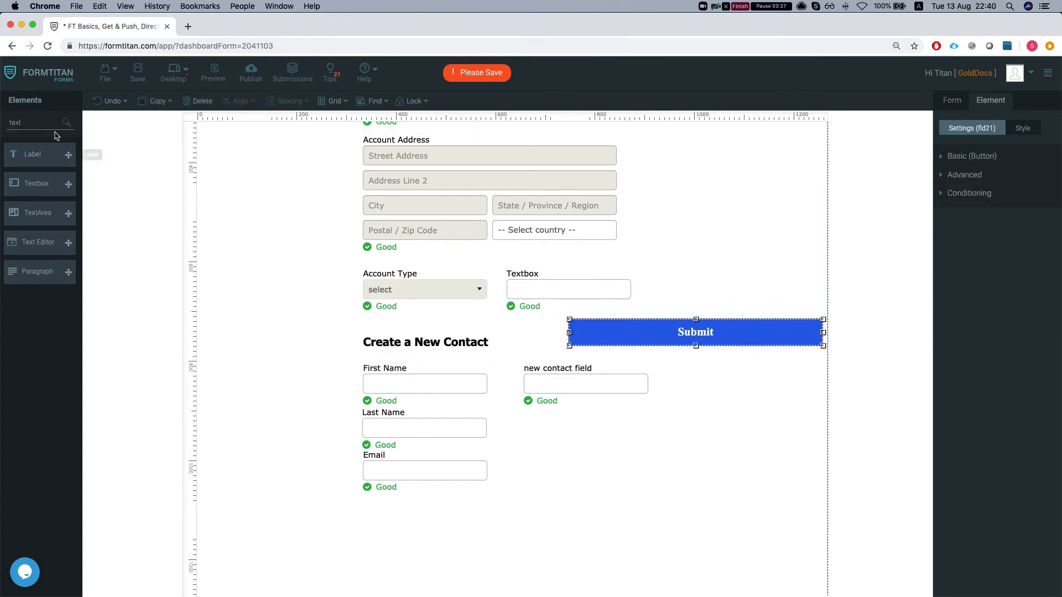
pyautogui.moveTo(51, 181); pyautogui.dragTo(402, 539)
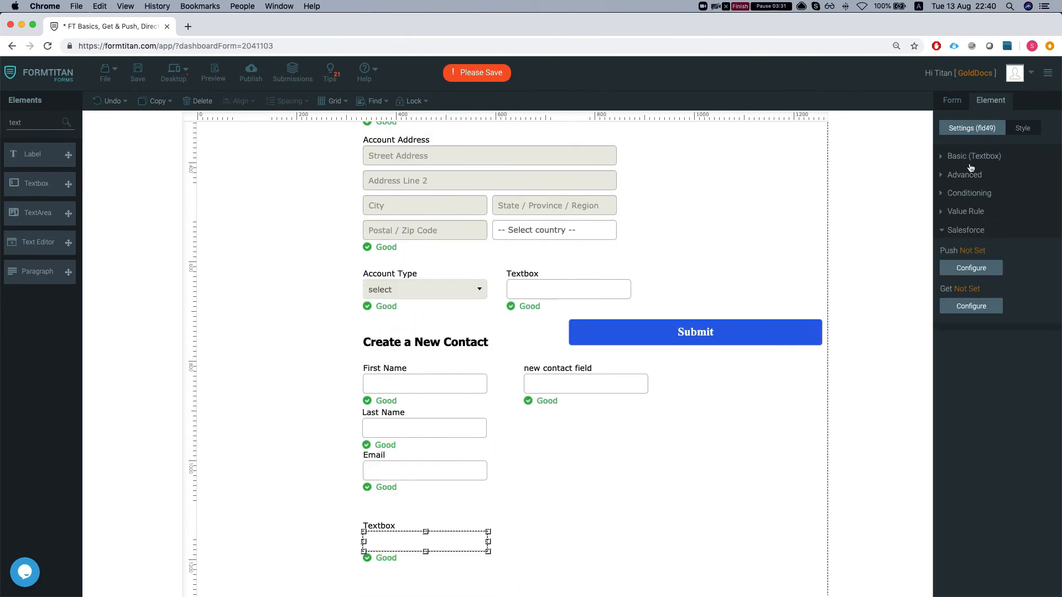
pyautogui.click(970, 156)
pyautogui.tripleClick(973, 191)
pyautogui.write('Case text box')
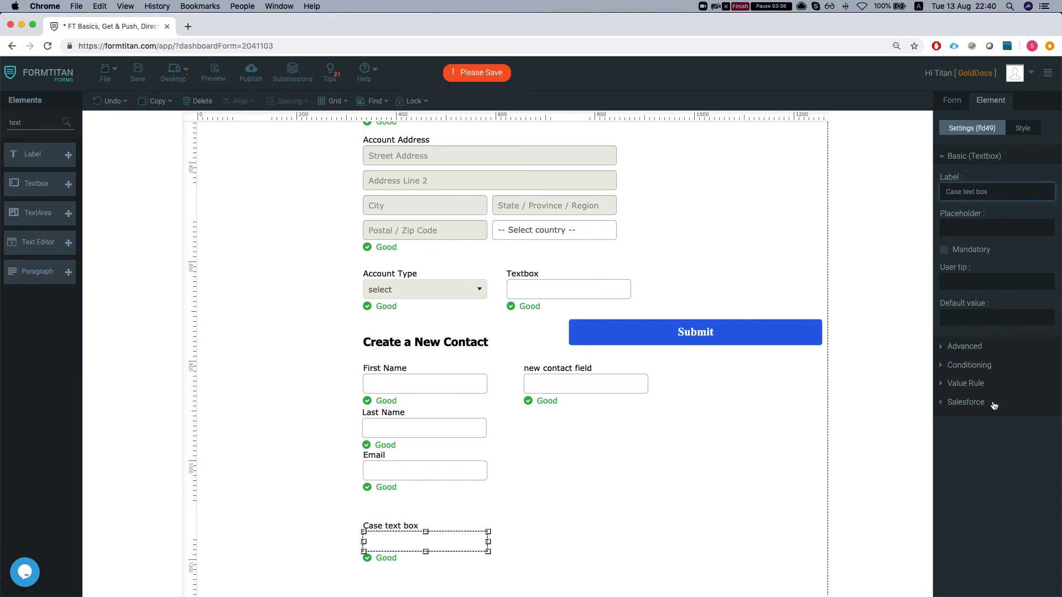
# - Start a Salesforce push for the case textbox with the Case object and the comment "create a case"
pyautogui.click(994, 405)
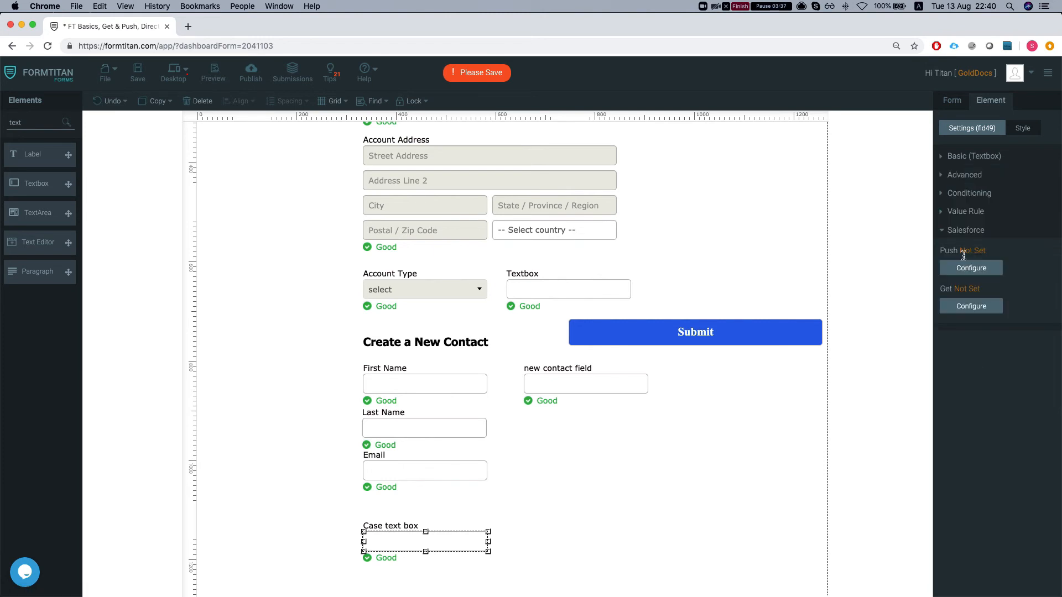
pyautogui.click(970, 268)
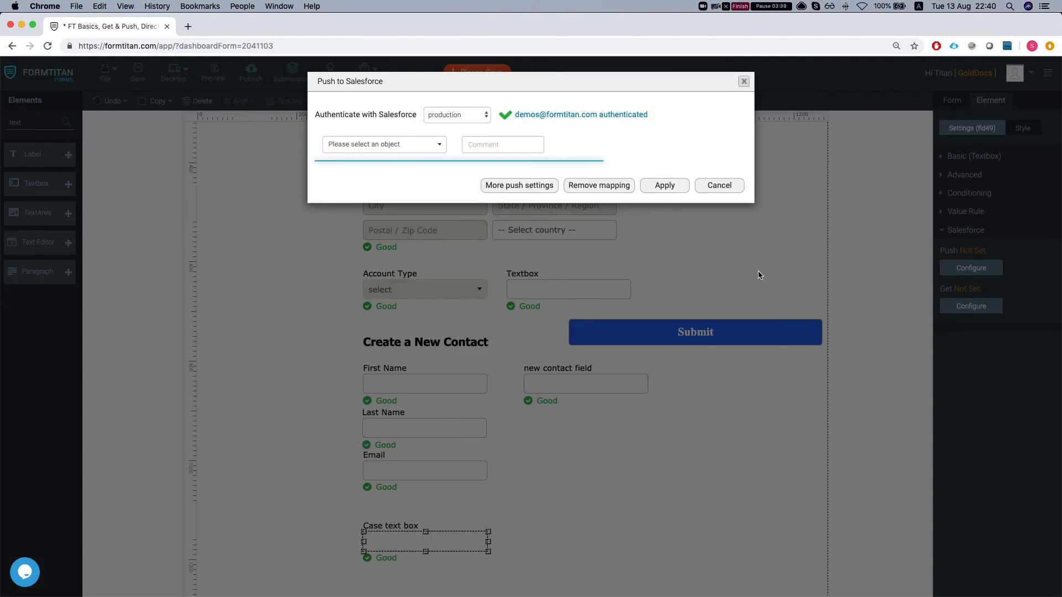
pyautogui.click(331, 145)
pyautogui.write('case')
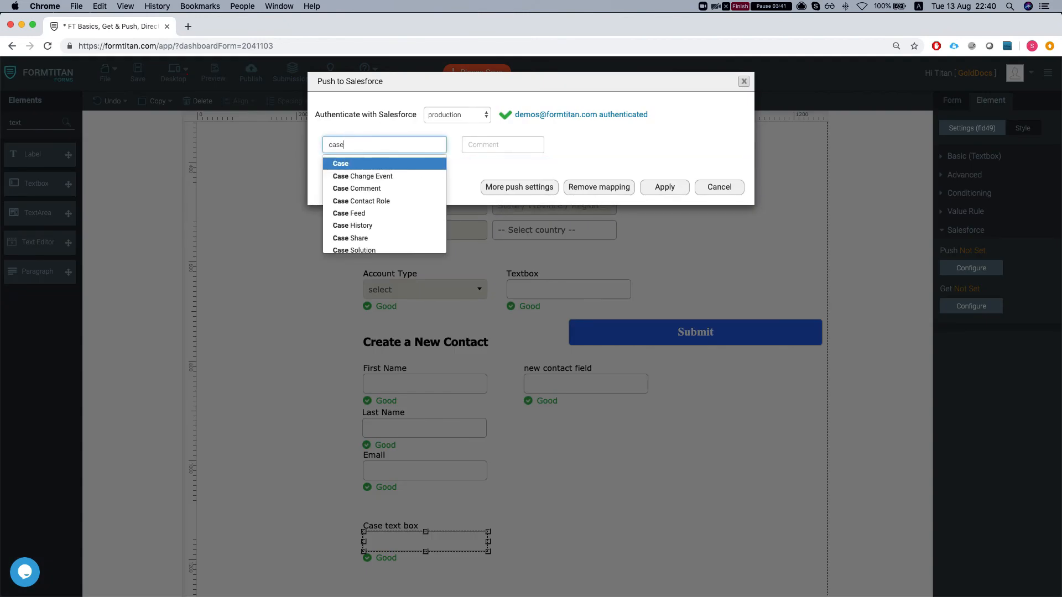
pyautogui.click(357, 161)
pyautogui.click(502, 144)
pyautogui.write('create a case')
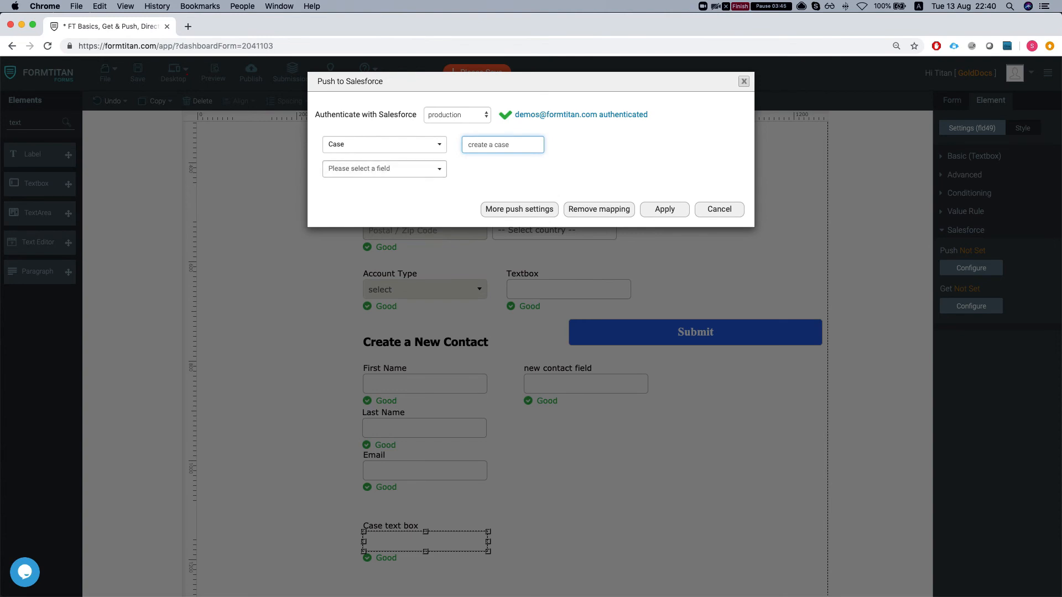
# - Map the case textbox to the Case object's Name field and apply the push mapping
pyautogui.click(365, 168)
pyautogui.scroll(-1, 391, 245)
pyautogui.scroll(-1, 368, 227)
pyautogui.click(366, 222)
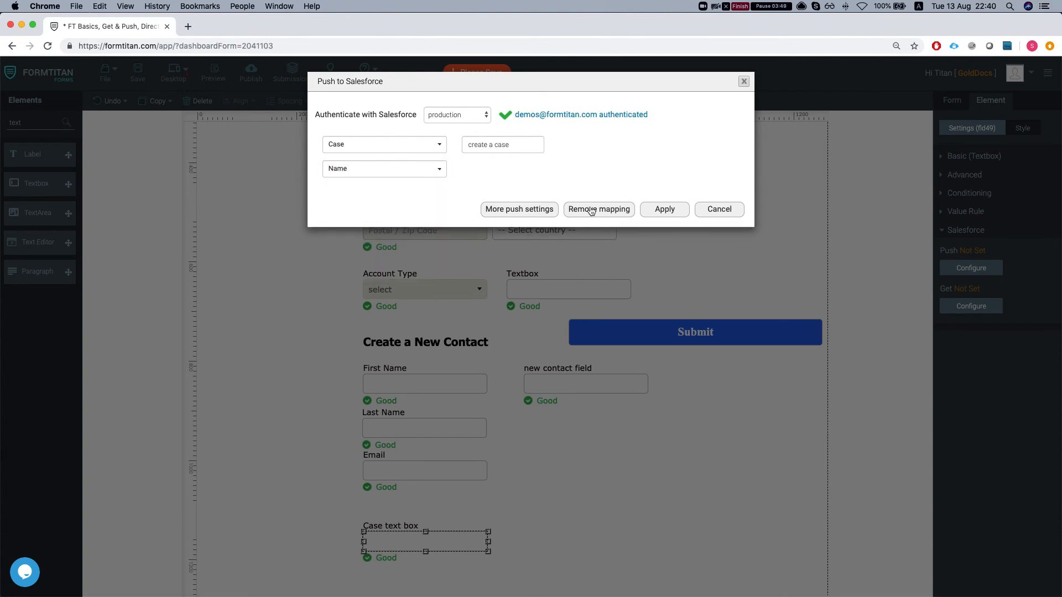
pyautogui.click(665, 210)
# - Review the list of objects in the form-level Salesforce push and close it without changes
pyautogui.scroll(-2, 507, 495)
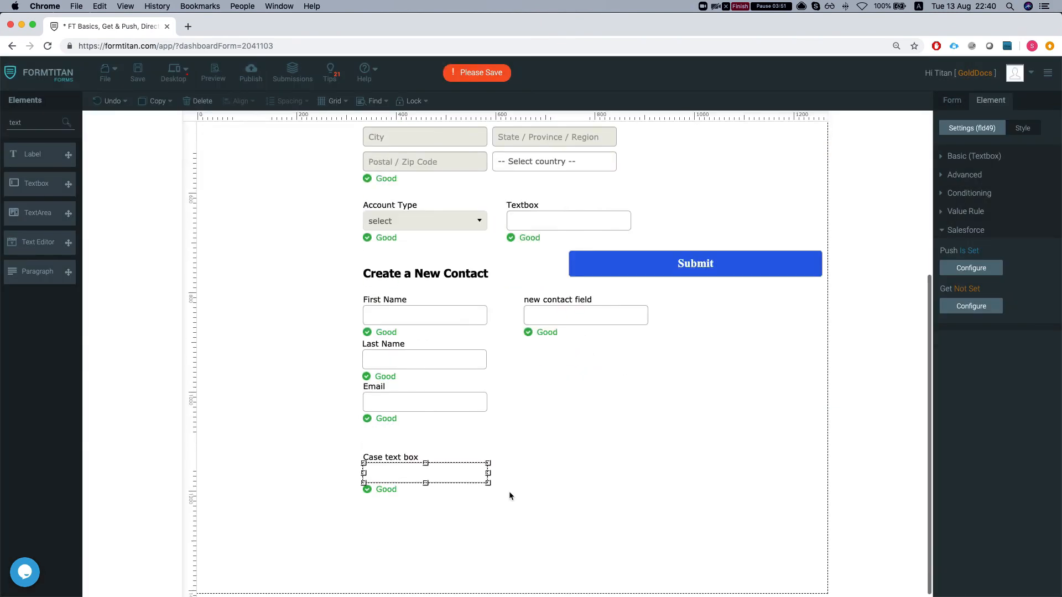
pyautogui.click(969, 158)
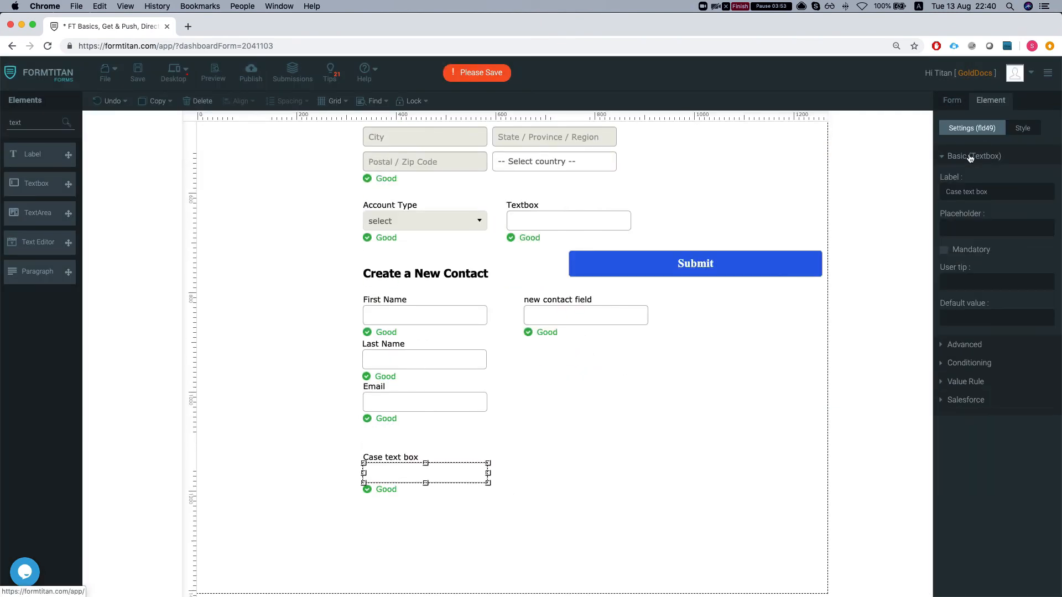
pyautogui.click(951, 100)
pyautogui.click(965, 242)
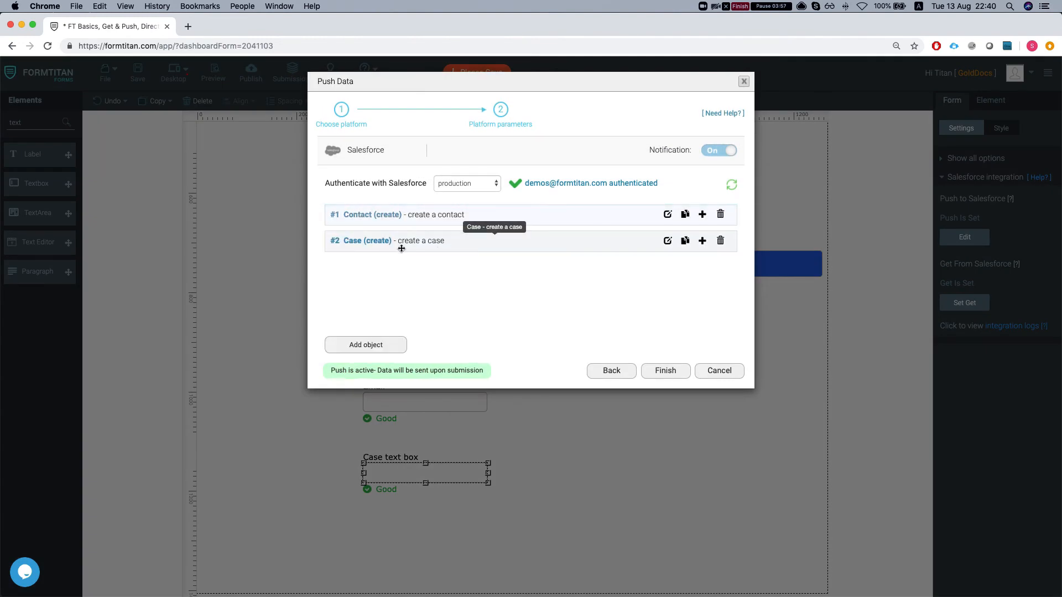
pyautogui.click(728, 374)
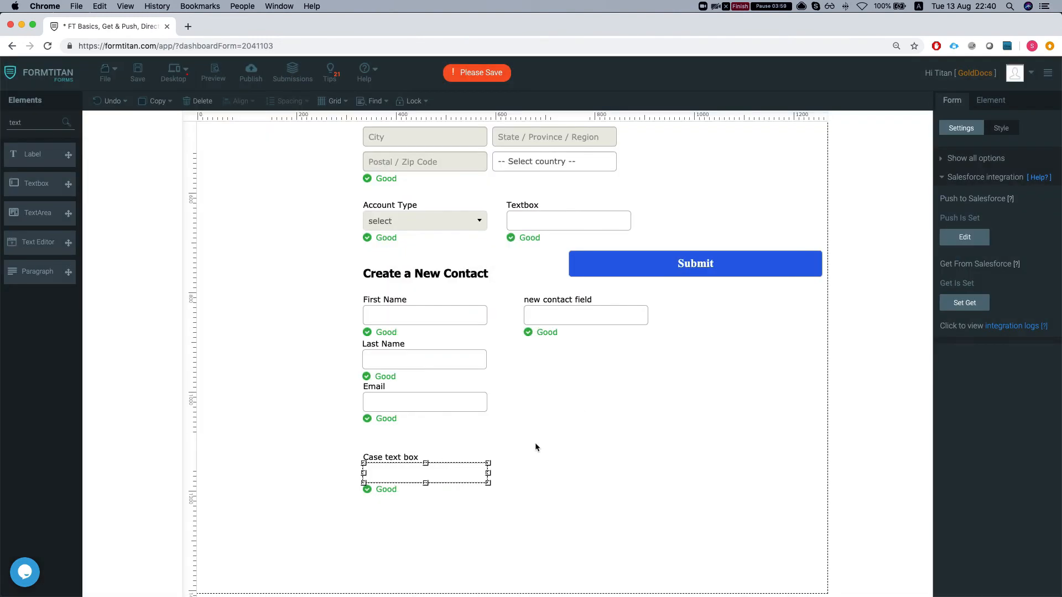
# - Review the First Name field's own Salesforce push mapping and its field choices, and close it without changes
pyautogui.scroll(1, 535, 447)
pyautogui.click(423, 347)
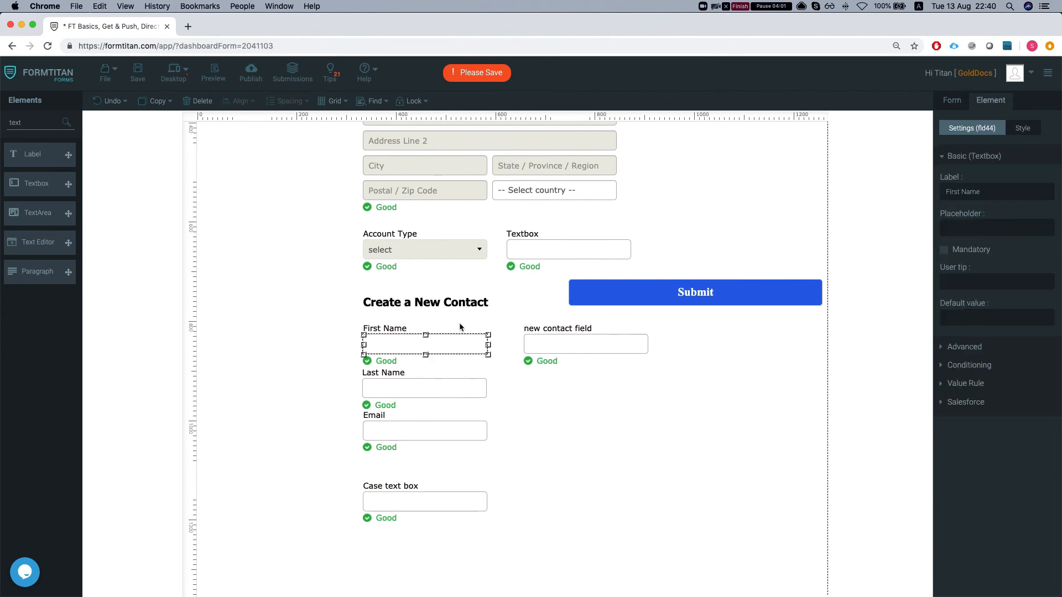
pyautogui.click(964, 403)
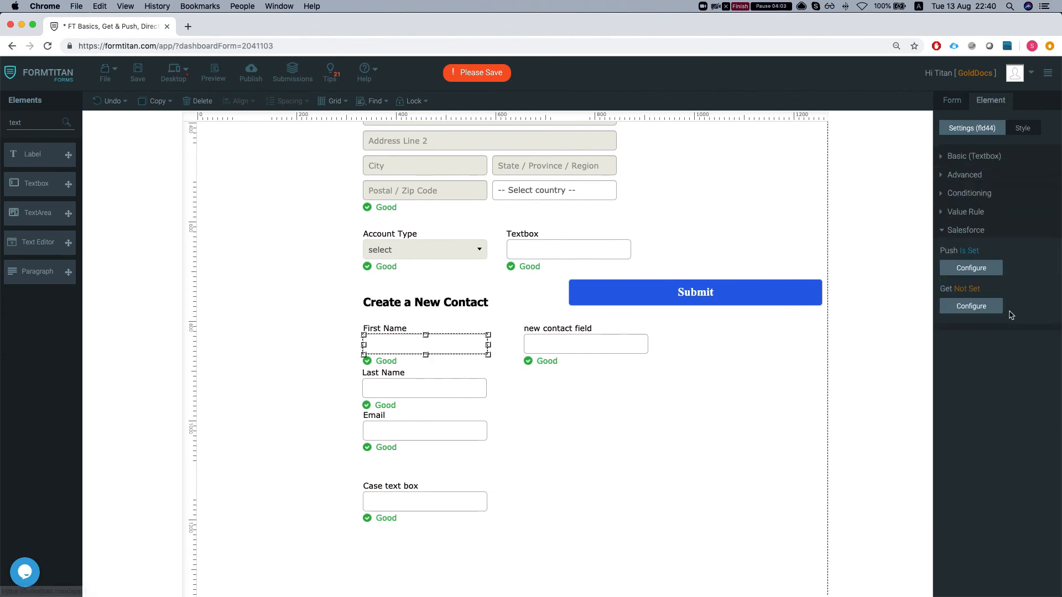
pyautogui.click(962, 269)
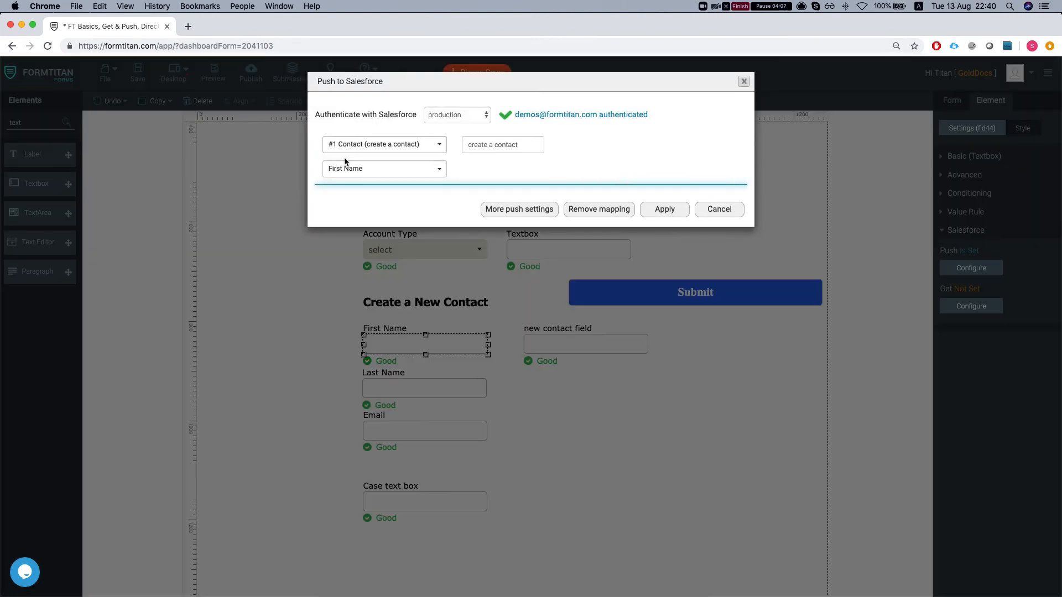
pyautogui.click(370, 176)
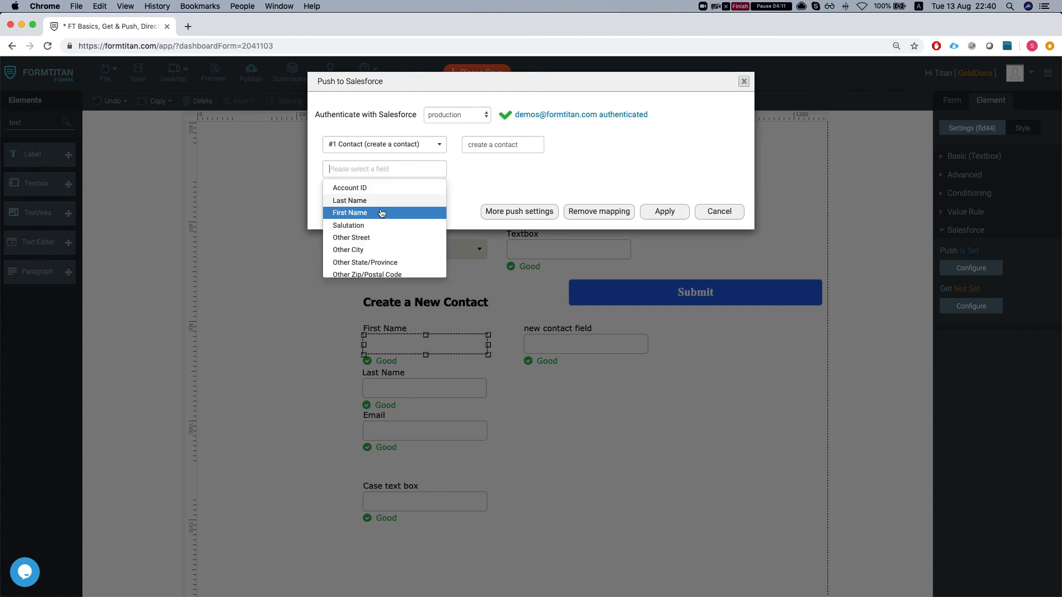
pyautogui.click(622, 166)
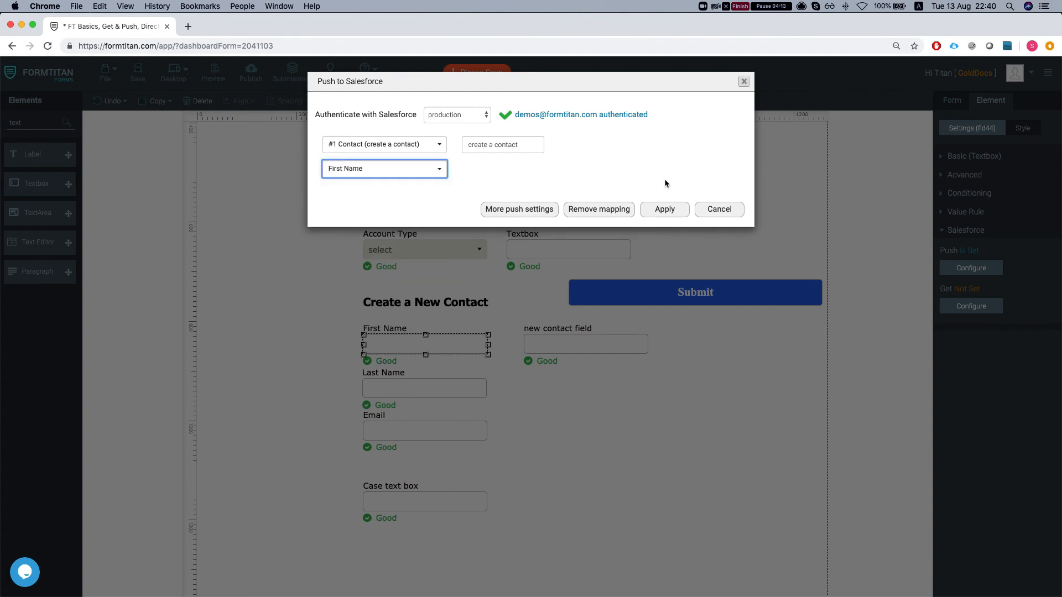
pyautogui.click(721, 211)
pyautogui.scroll(4, 502, 339)
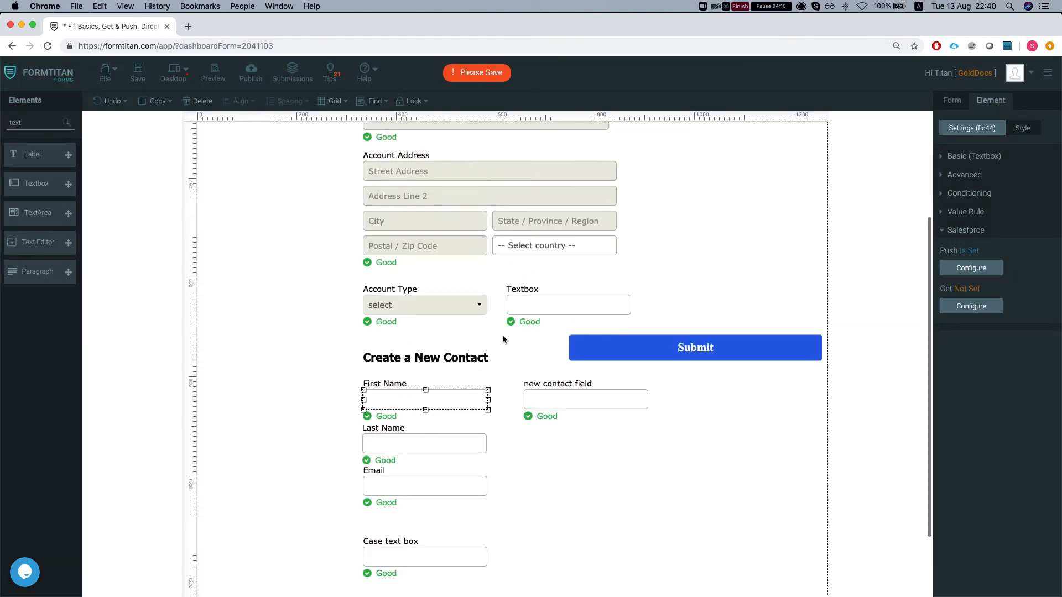
pyautogui.scroll(2, 492, 335)
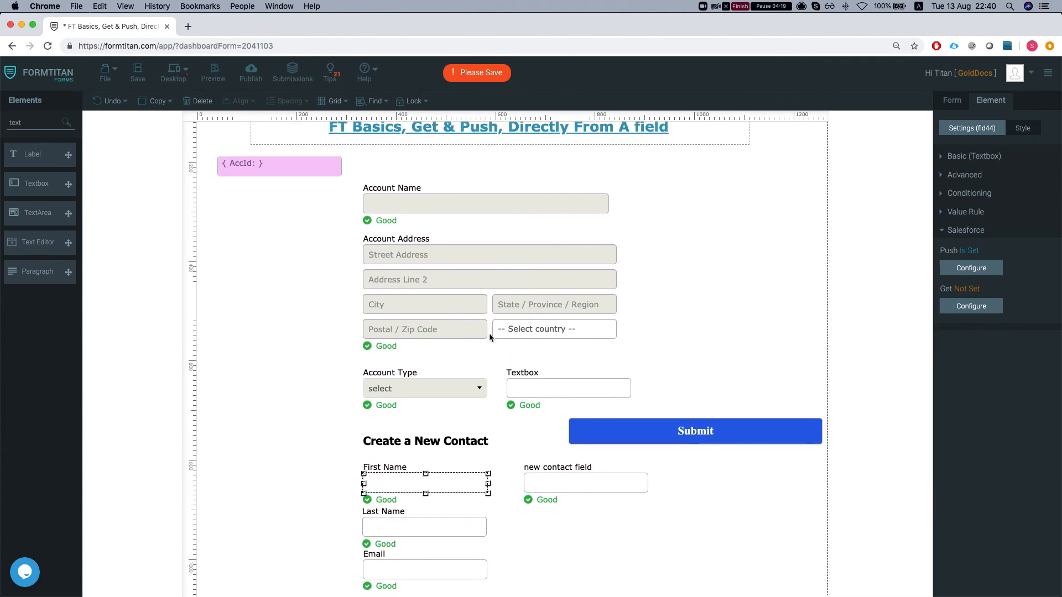
pyautogui.scroll(-3, 489, 336)
pyautogui.scroll(-2, 489, 336)
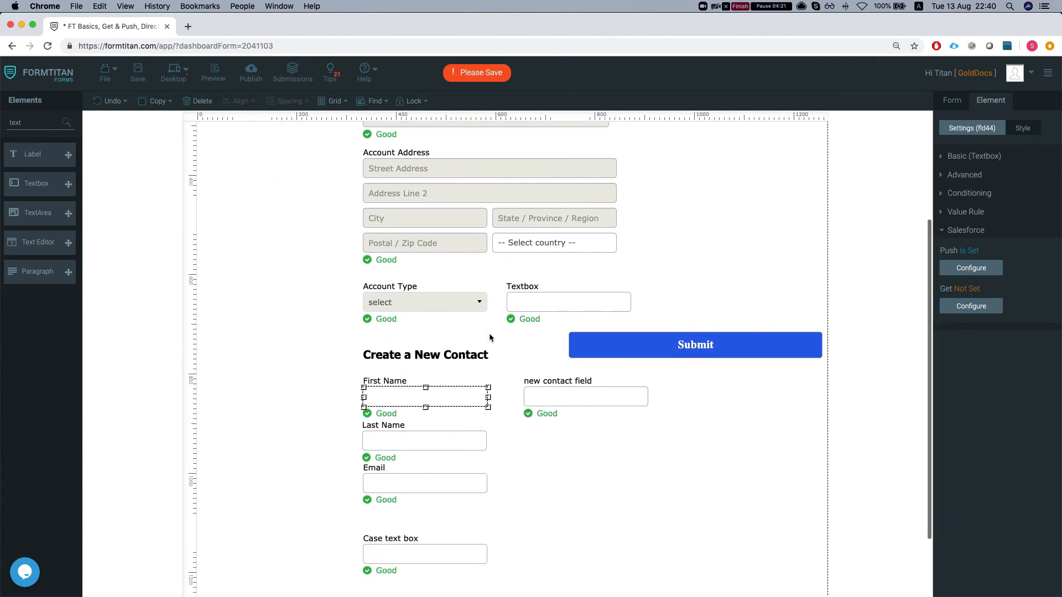